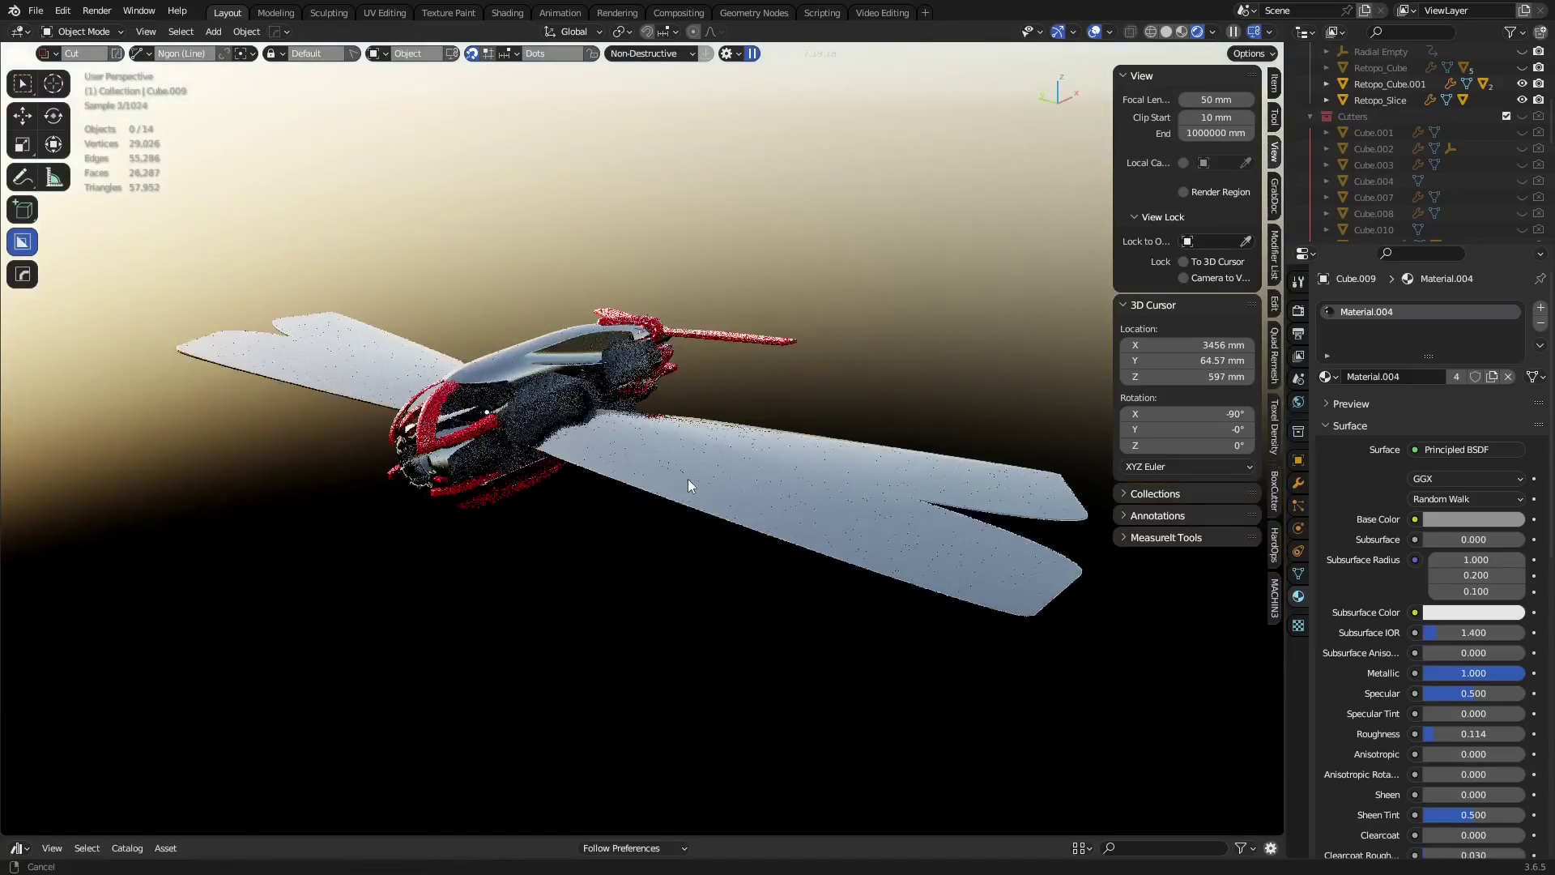
Browse Kushiro's Gumroad store in the web browser for the Curve Face Color add-on, and return to Blender.
scroll(639, 451, up, 3)
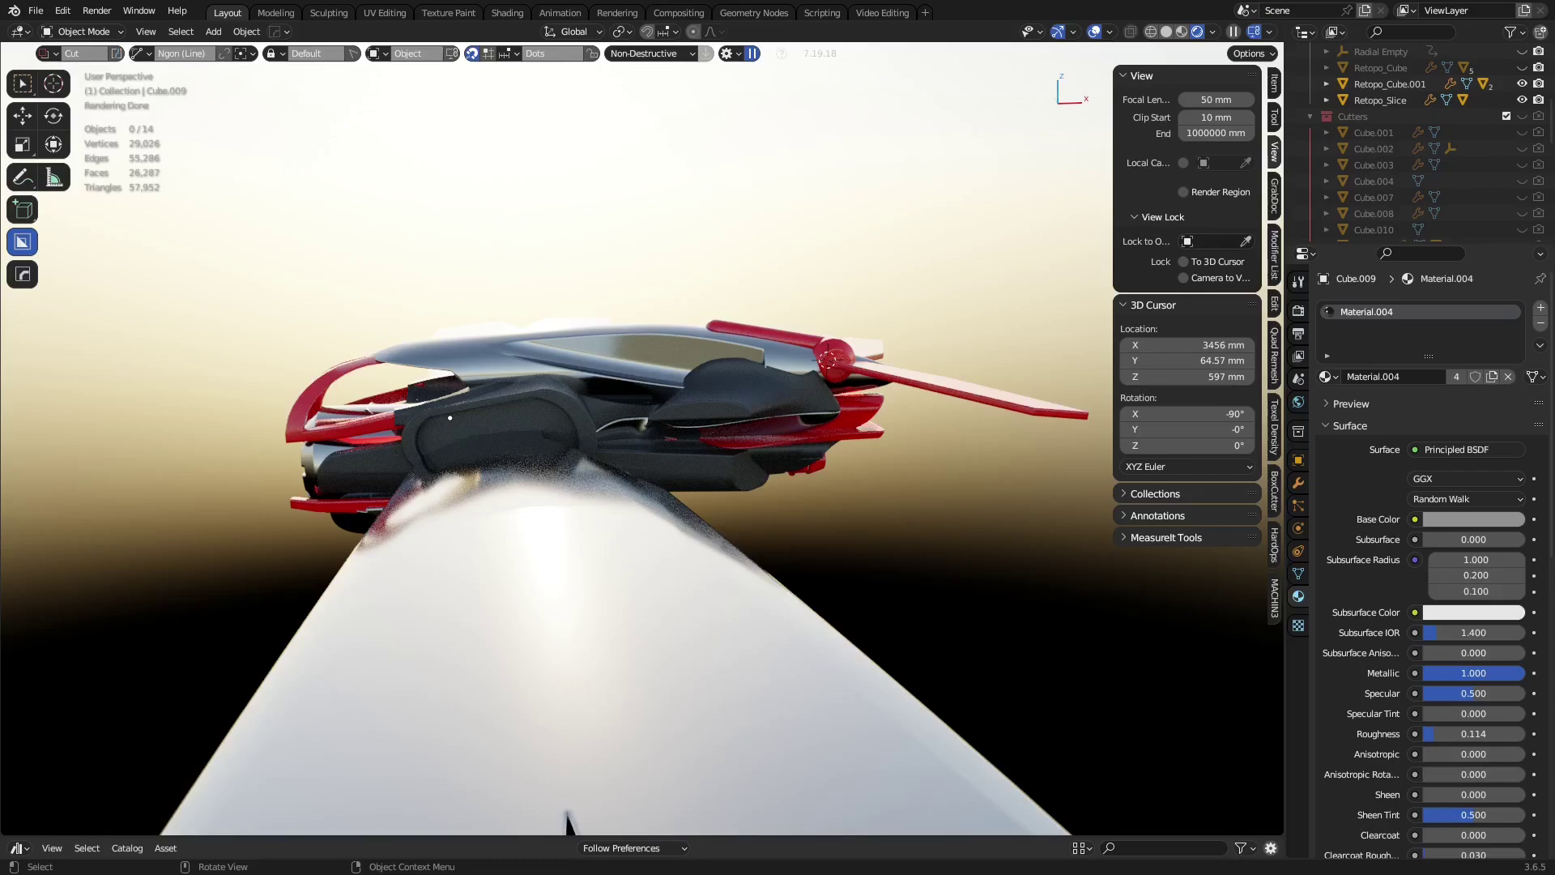
drag(0, 107, 637, 107)
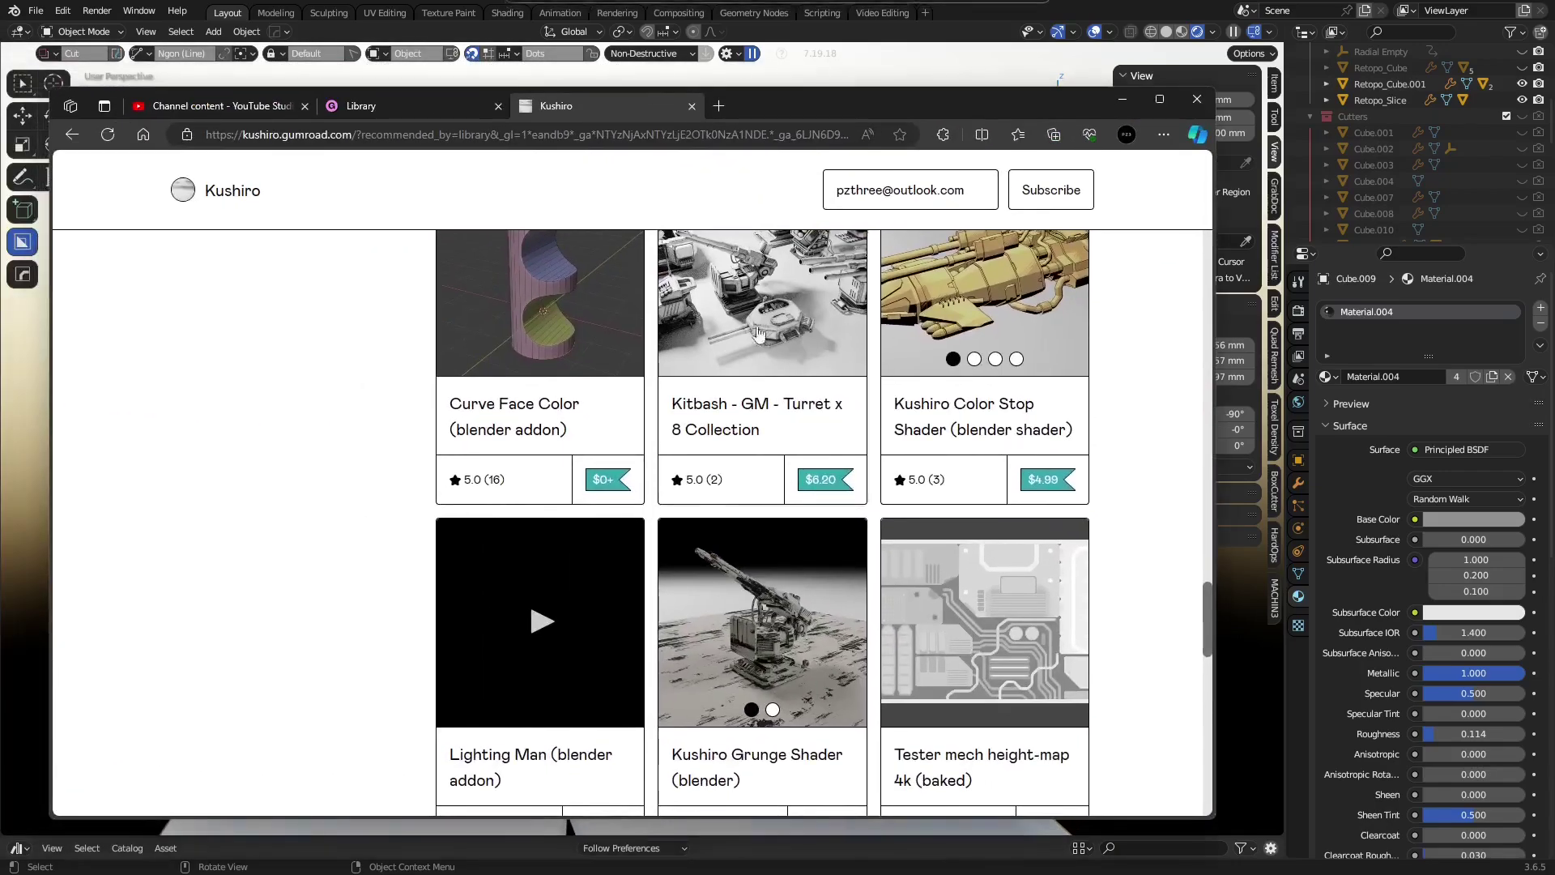
scroll(737, 395, up, 18)
scroll(737, 397, up, 10)
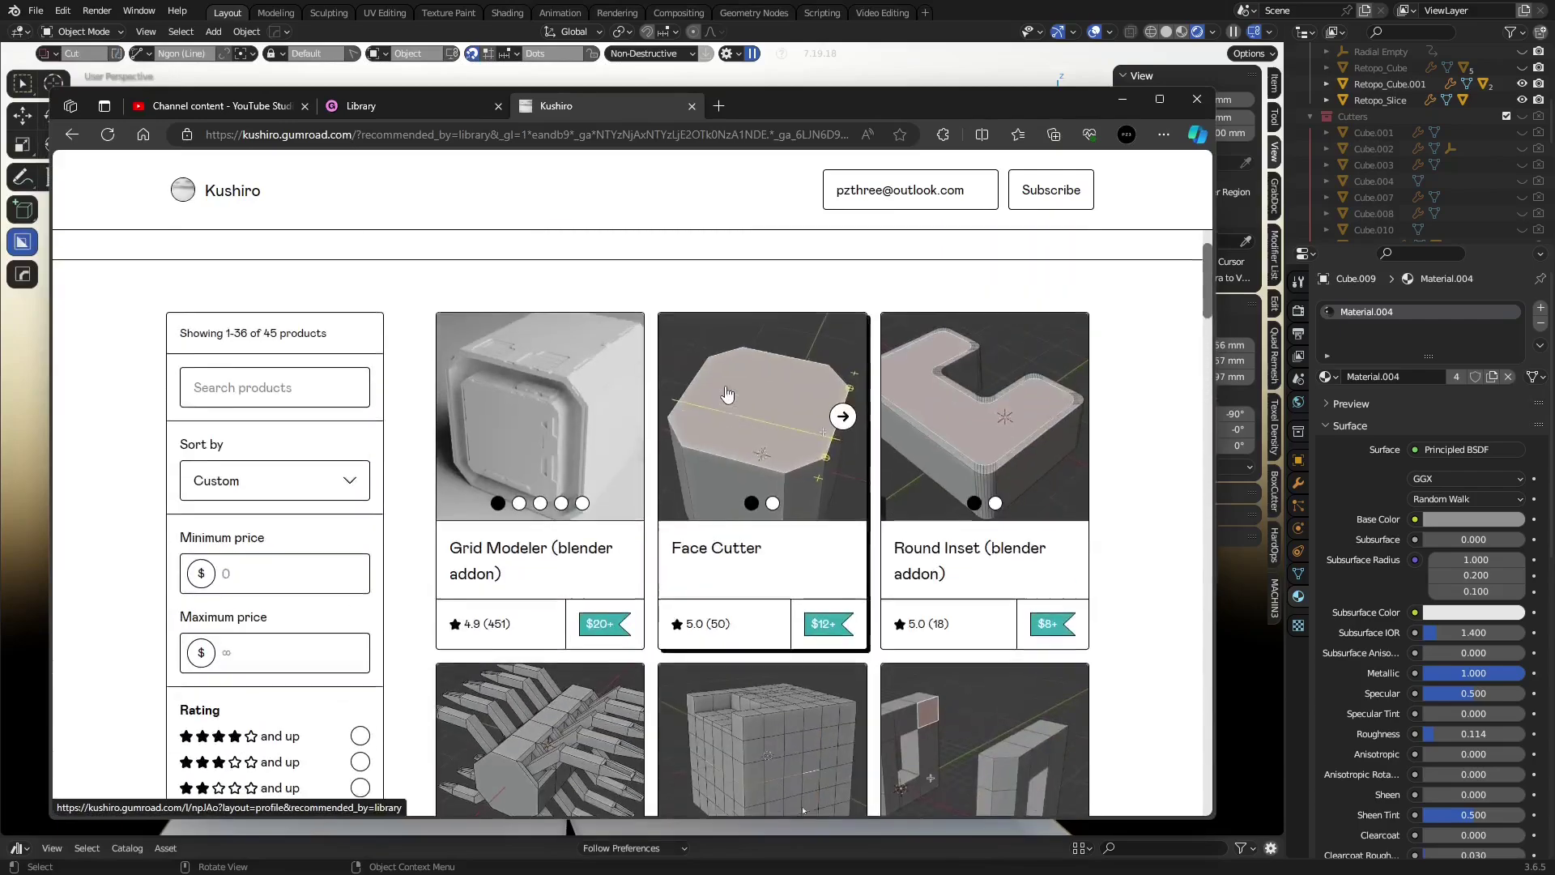
scroll(748, 540, down, 5)
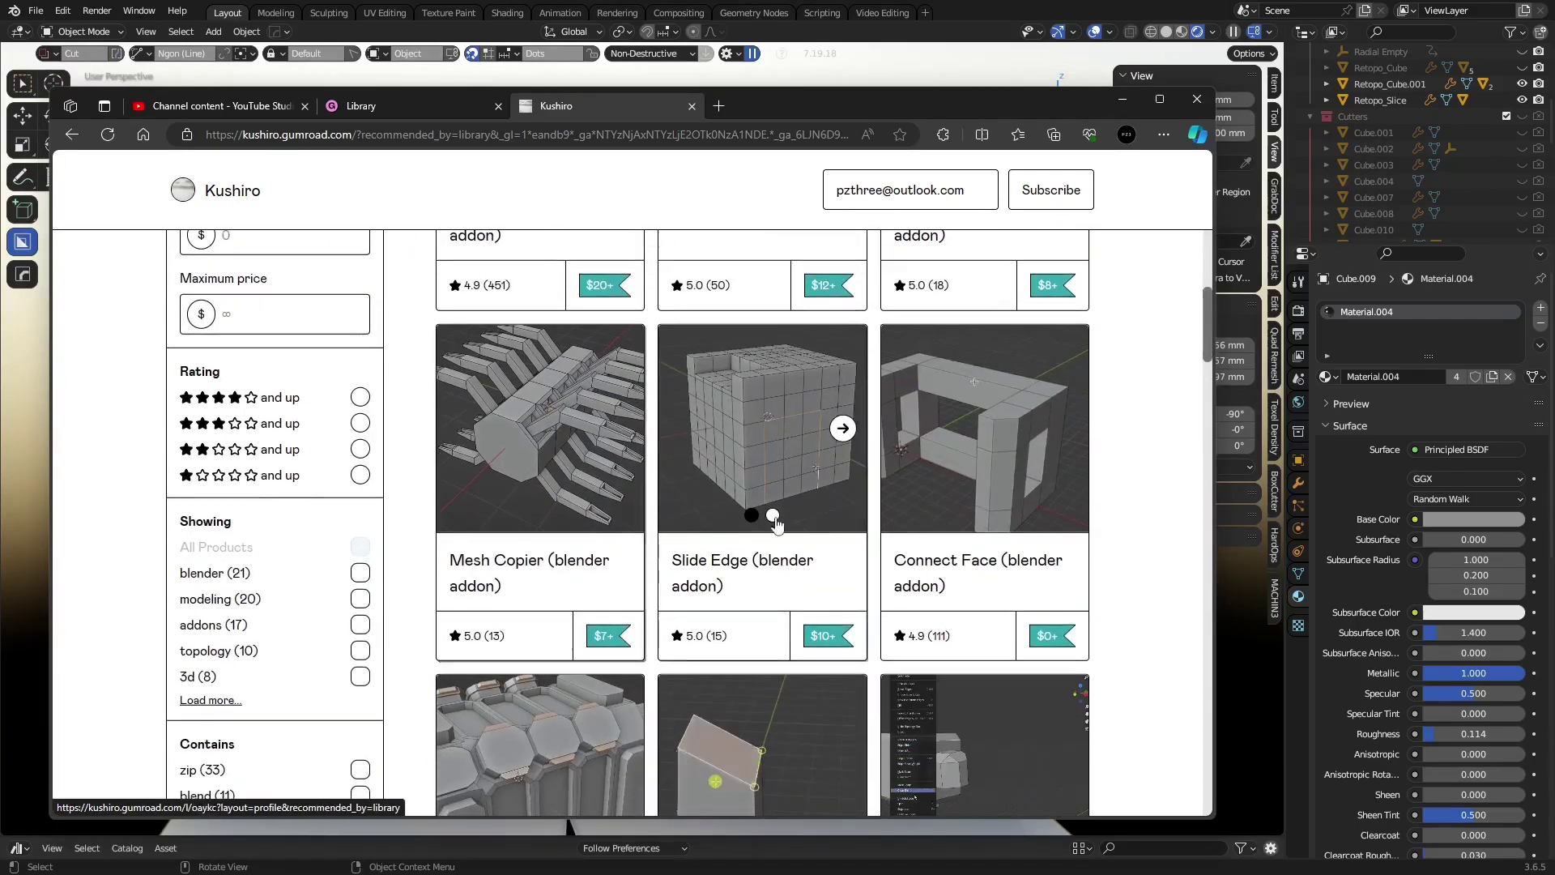
scroll(814, 511, down, 3)
scroll(814, 510, down, 9)
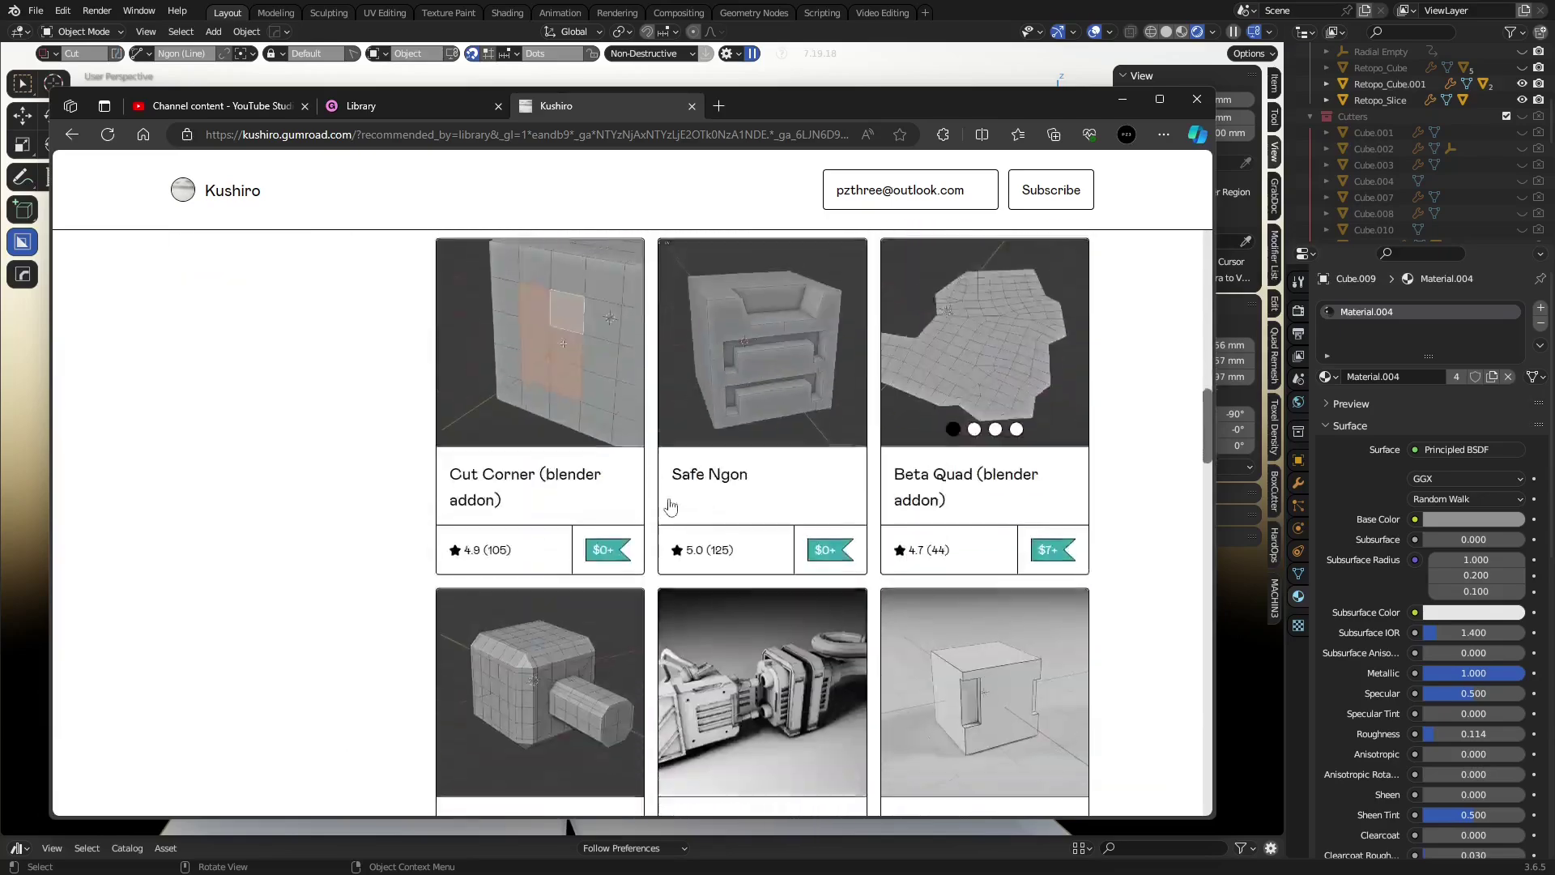
scroll(730, 504, down, 12)
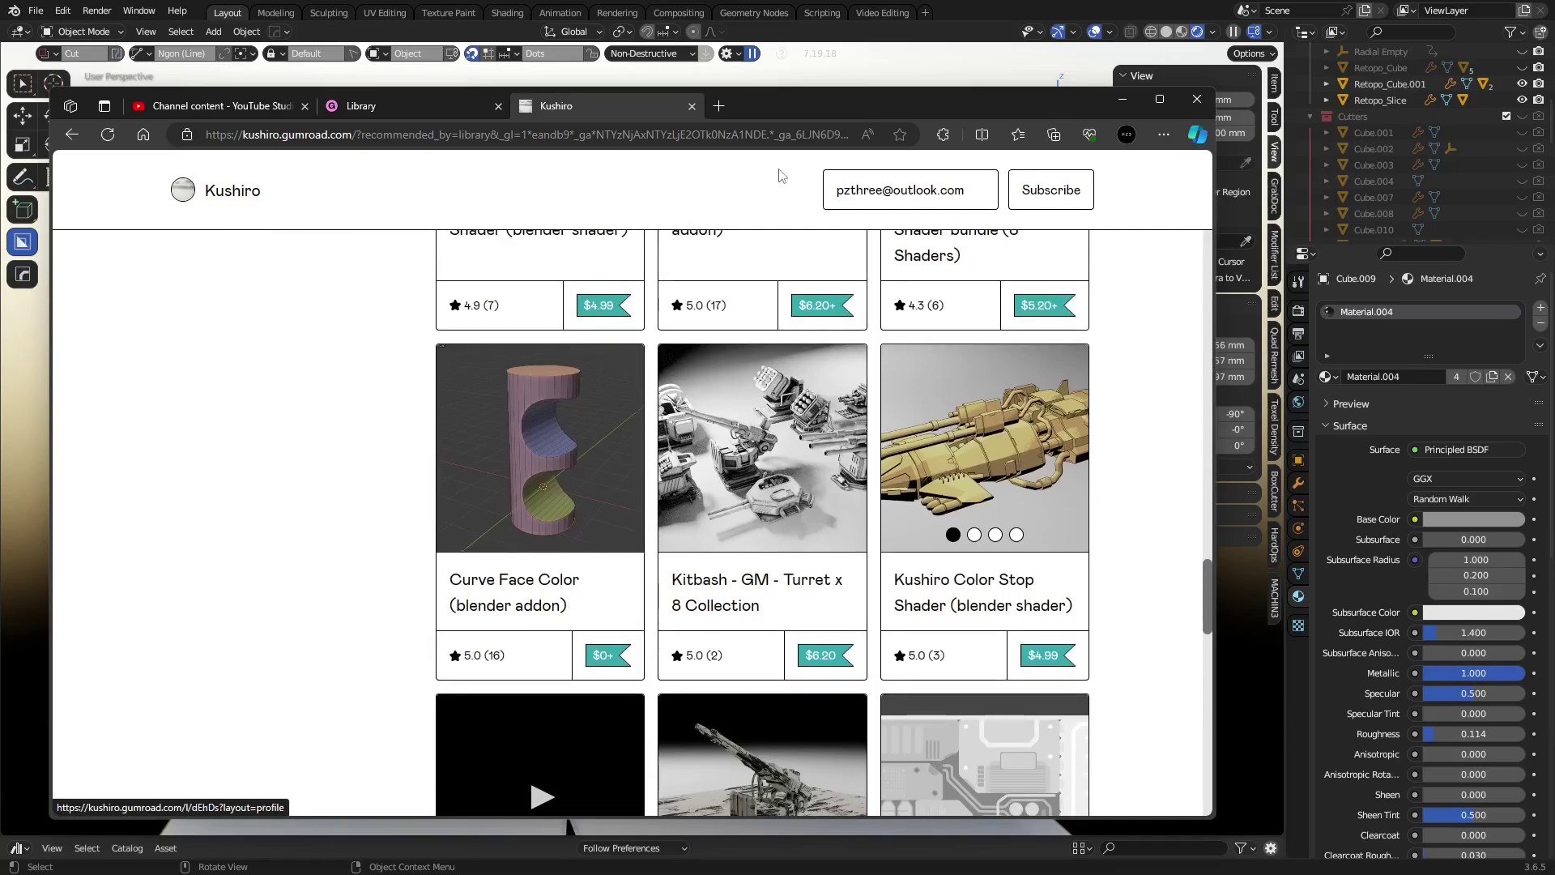
drag(820, 109, 0, 134)
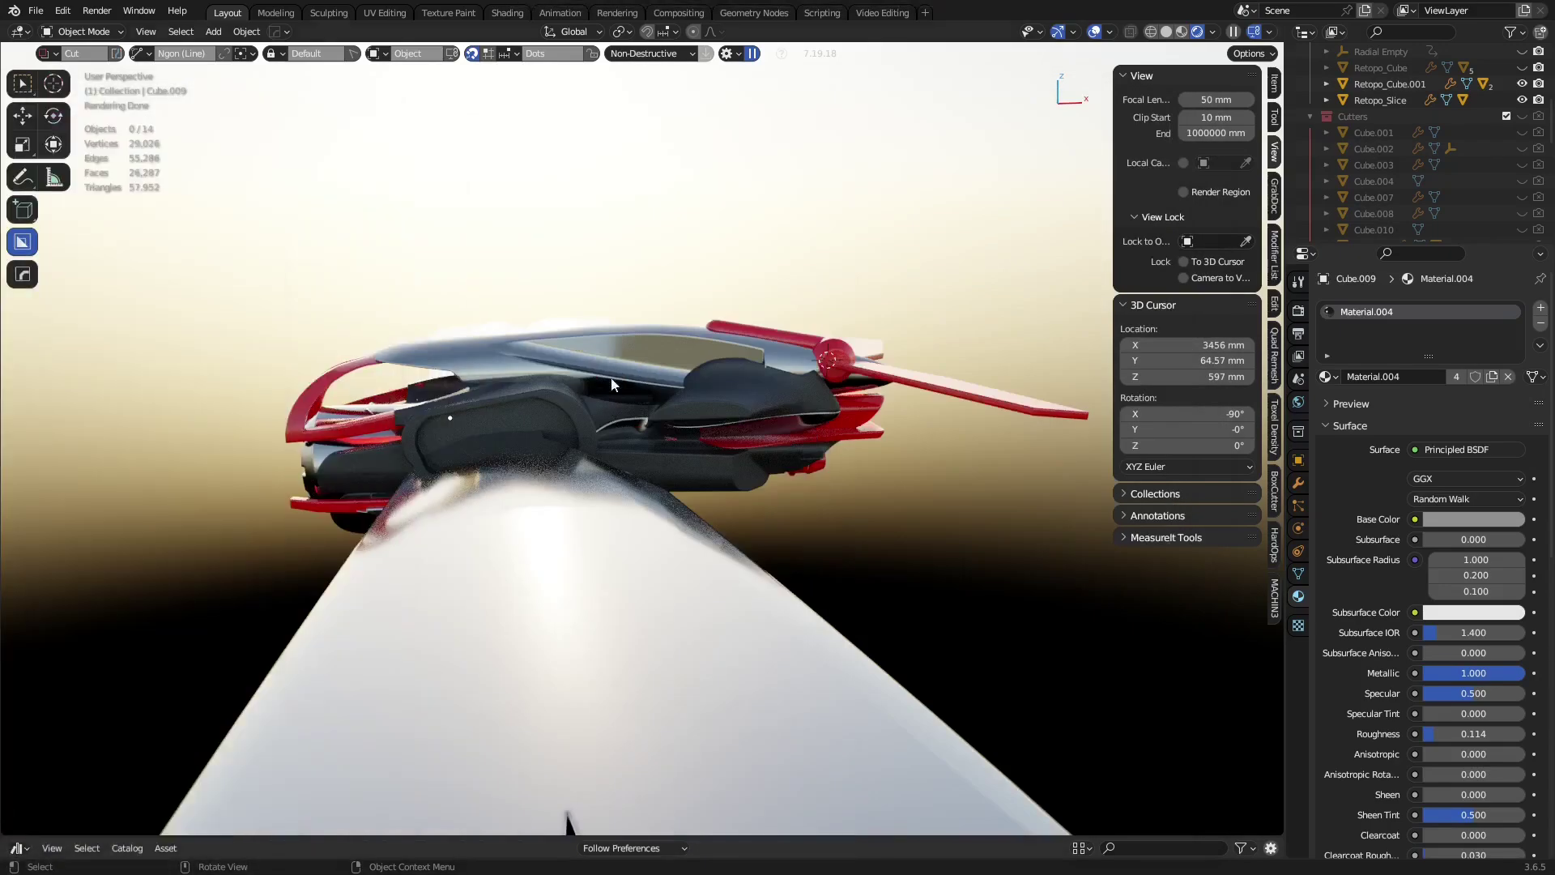
Set the viewport shading to Solid.
mouse_move(529, 444)
middle_down()
mouse_move(774, 477)
mouse_move(578, 469)
middle_up()
key(z)
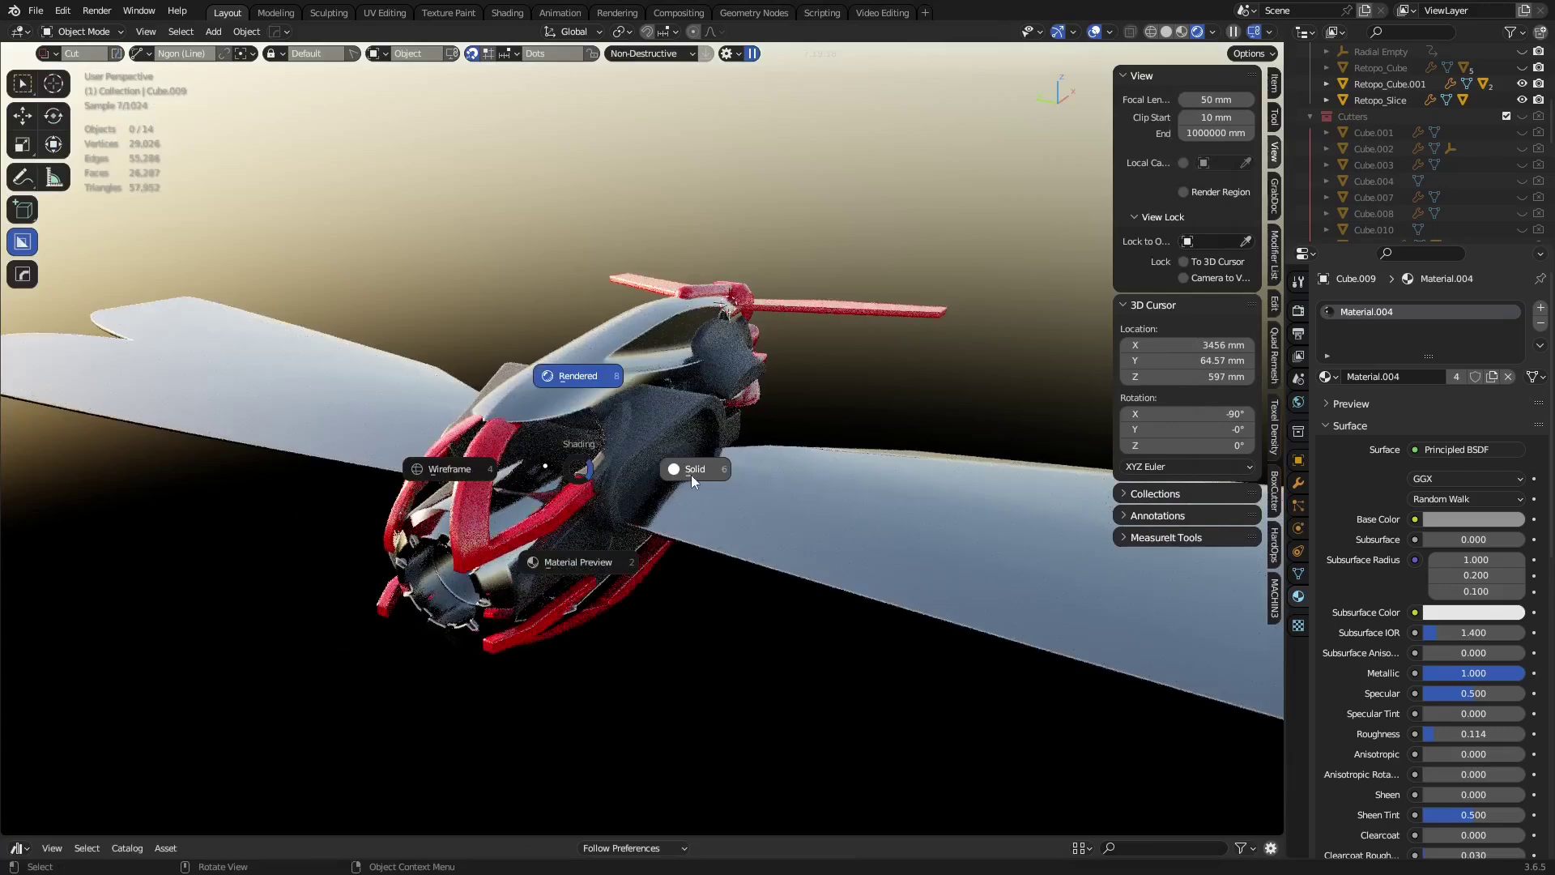
click(692, 475)
Duplicate the aircraft's main fuselage body in place and convert the copy to a mesh.
click(610, 448)
middle_drag(737, 465, 636, 478)
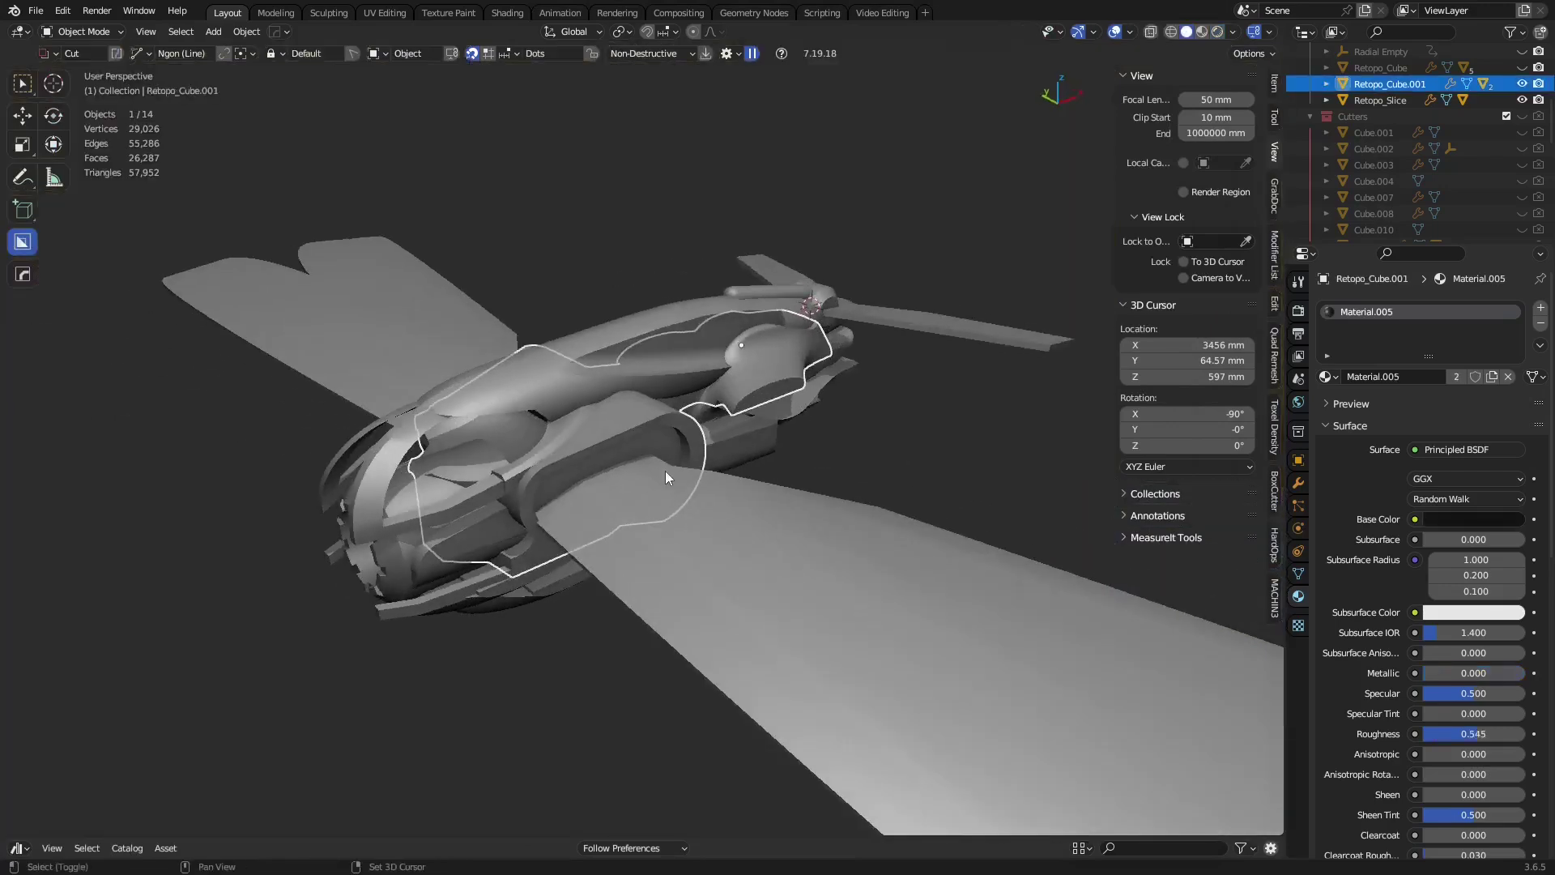
key(shift+d)
right_click(728, 388)
right_click(727, 389)
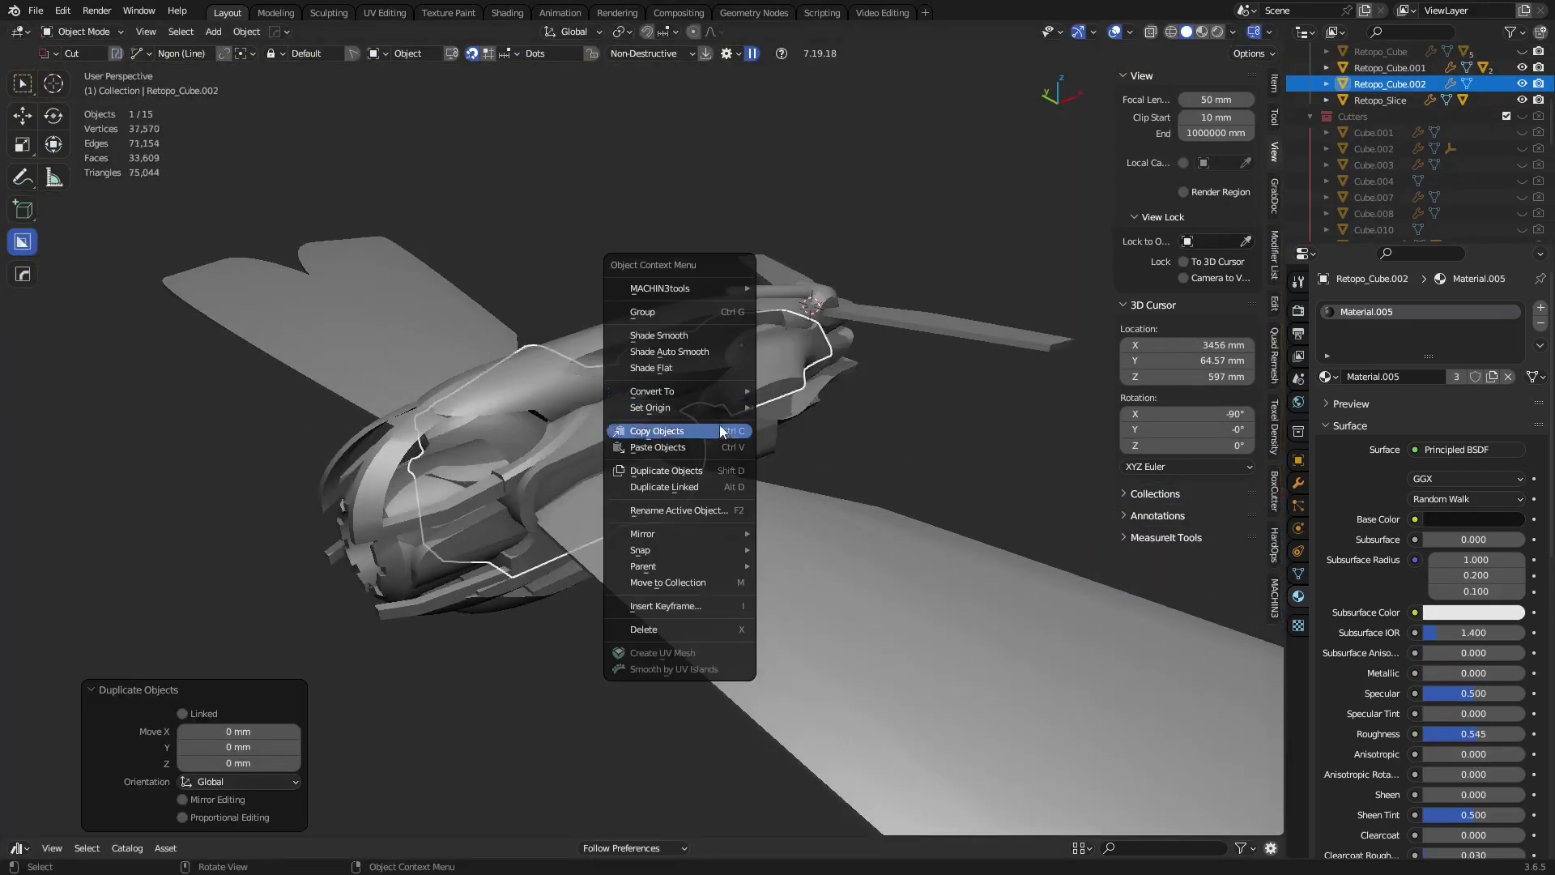
mouse_move(711, 391)
click(776, 410)
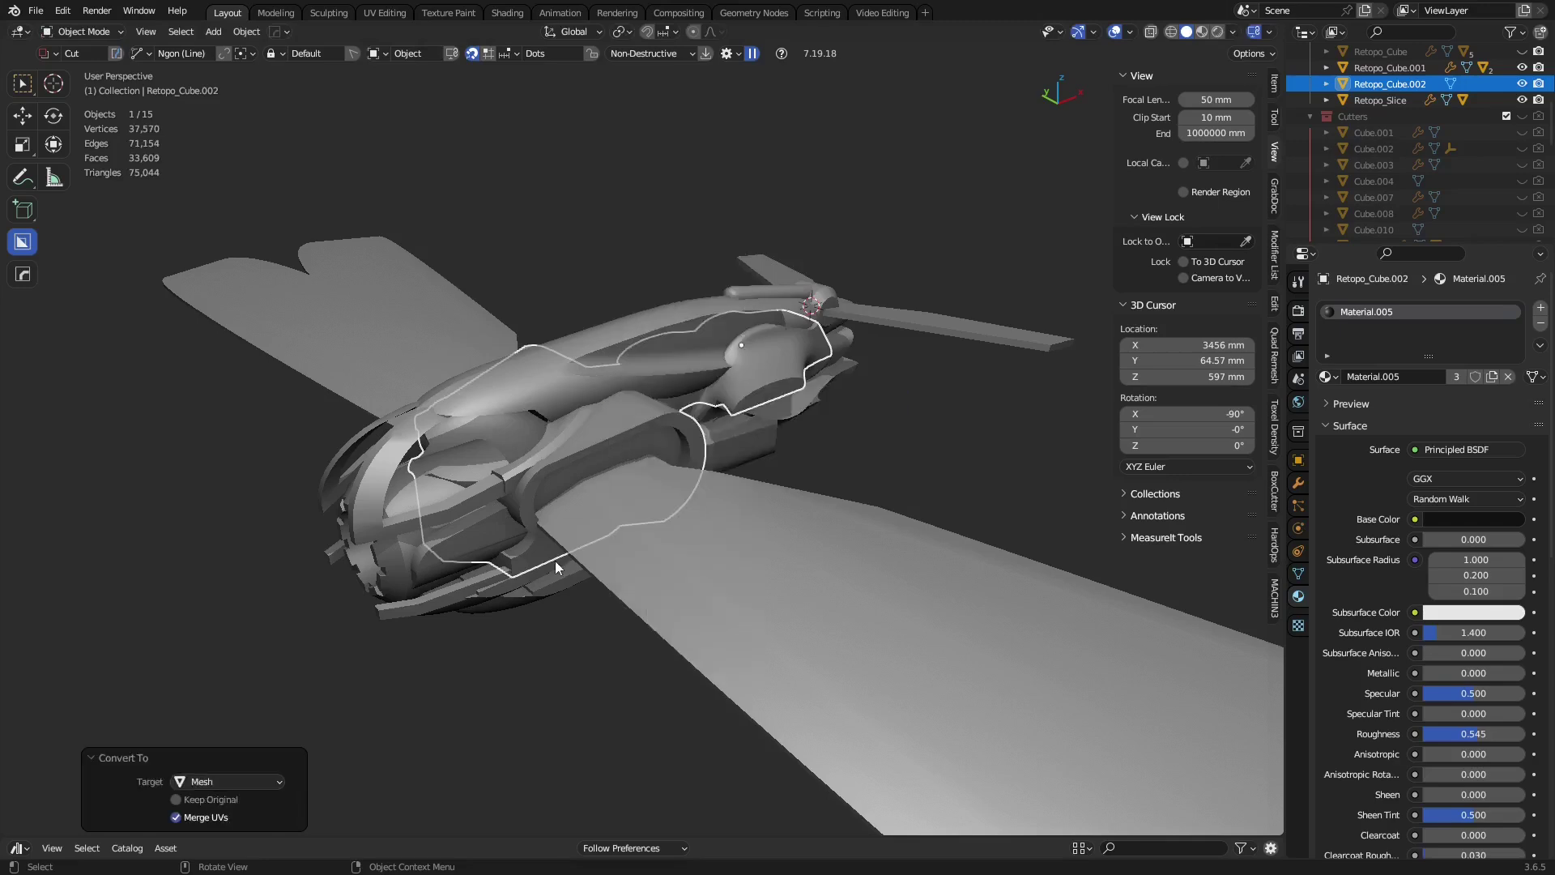
Move the fuselage copy along X and raise it about 8424 mm along Z, clear of the original.
key(g)
key(x)
click(873, 398)
key(g)
key(z)
click(944, 206)
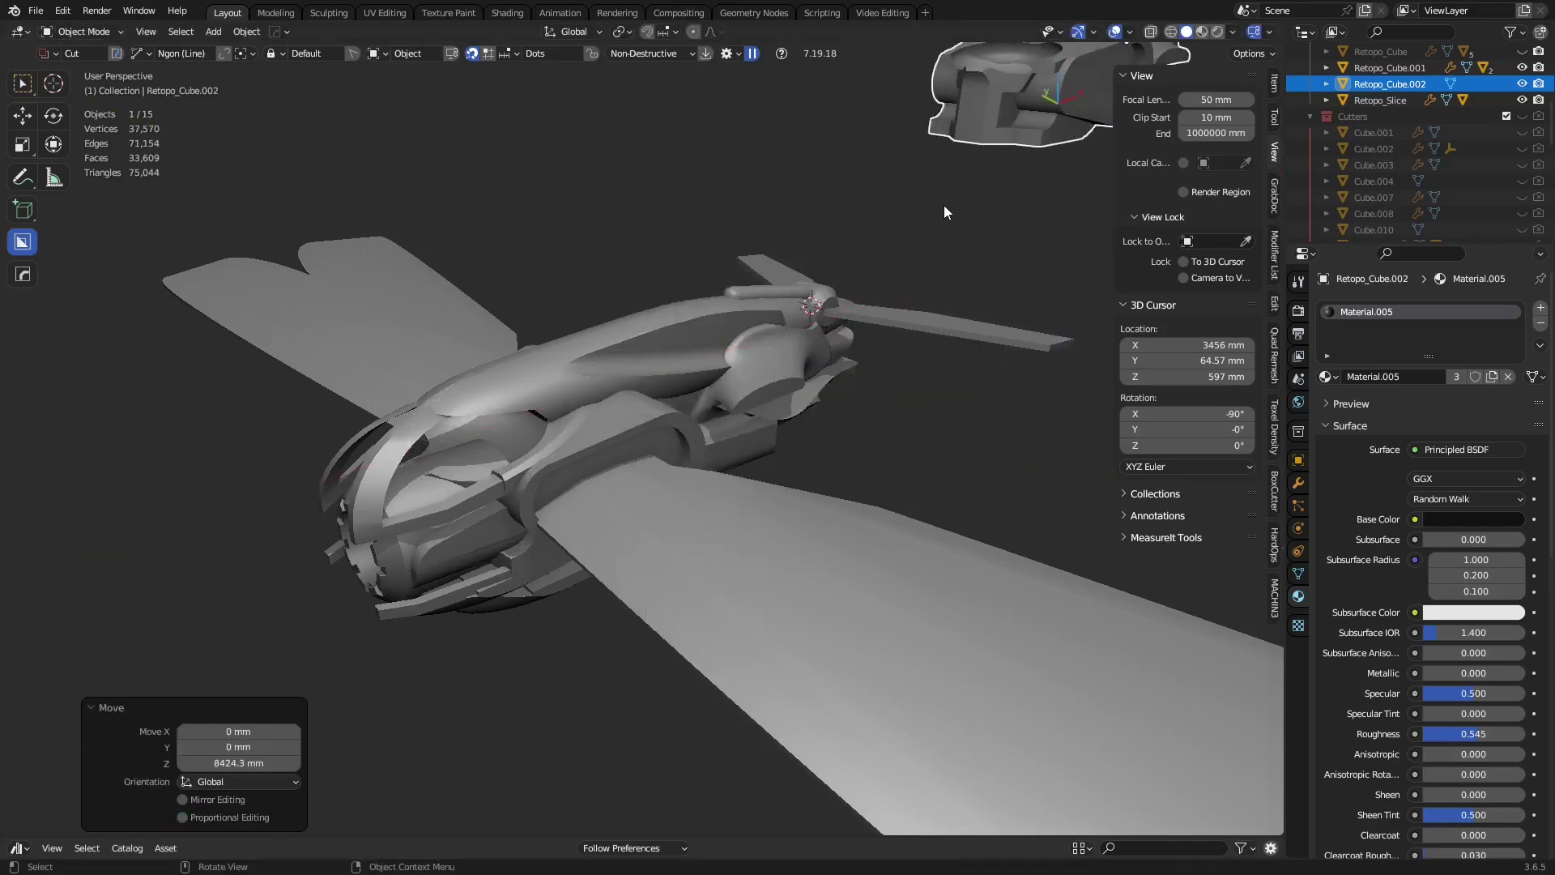
Open the fuselage copy in Edit Mode, clear the selection and run Curve Face Color with a 45 edge angle.
key(grave)
click(1003, 276)
scroll(686, 495, up, 4)
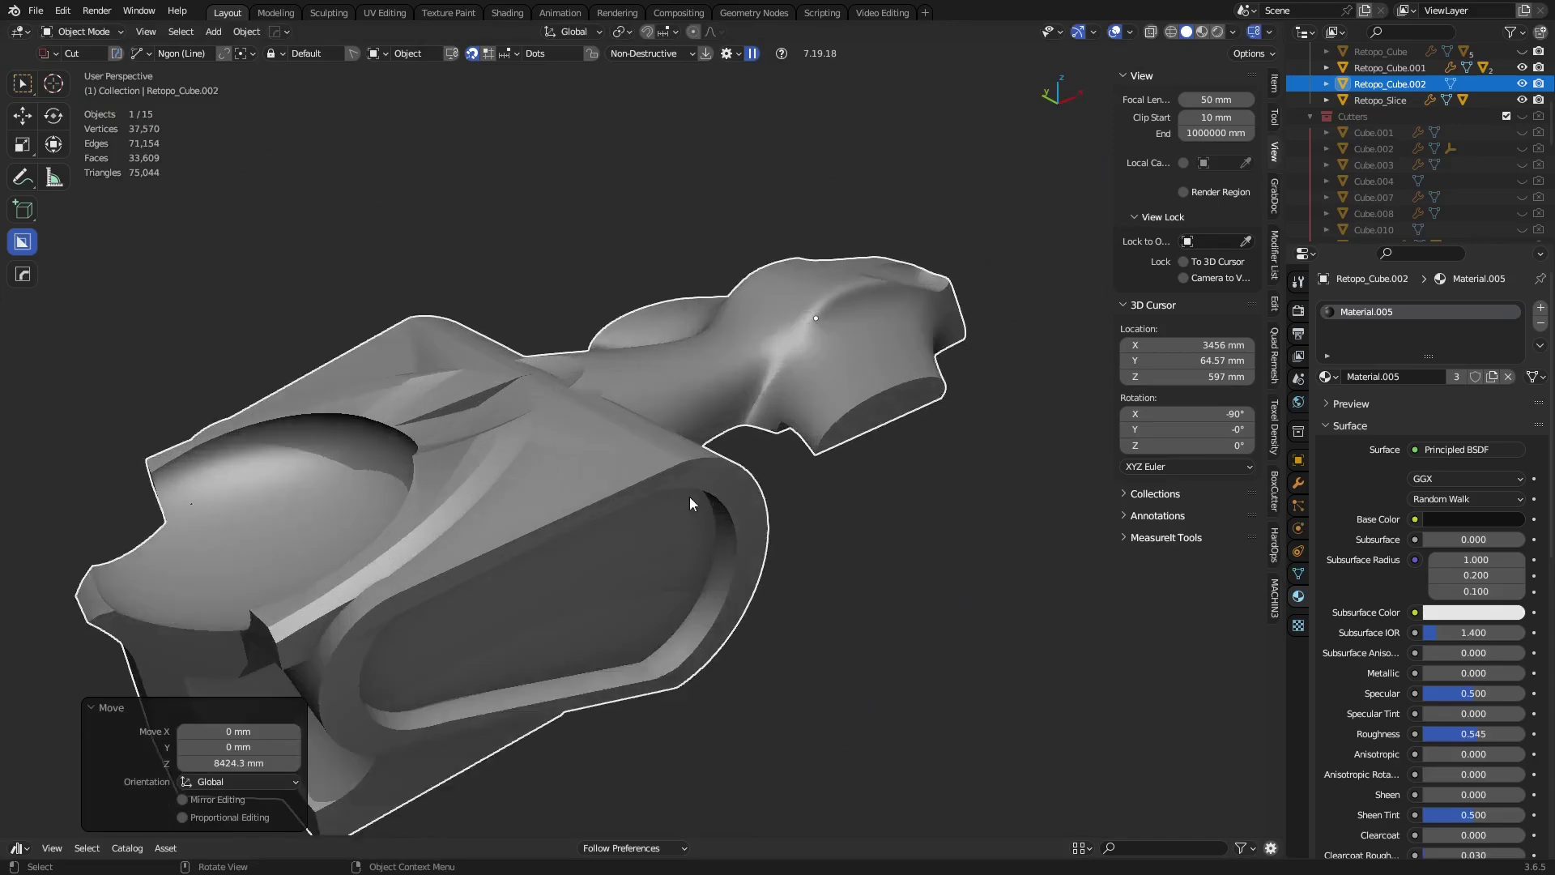
scroll(688, 498, down, 3)
shift+middle_drag(689, 497, 792, 429)
key(ctrl+Tab)
click(907, 426)
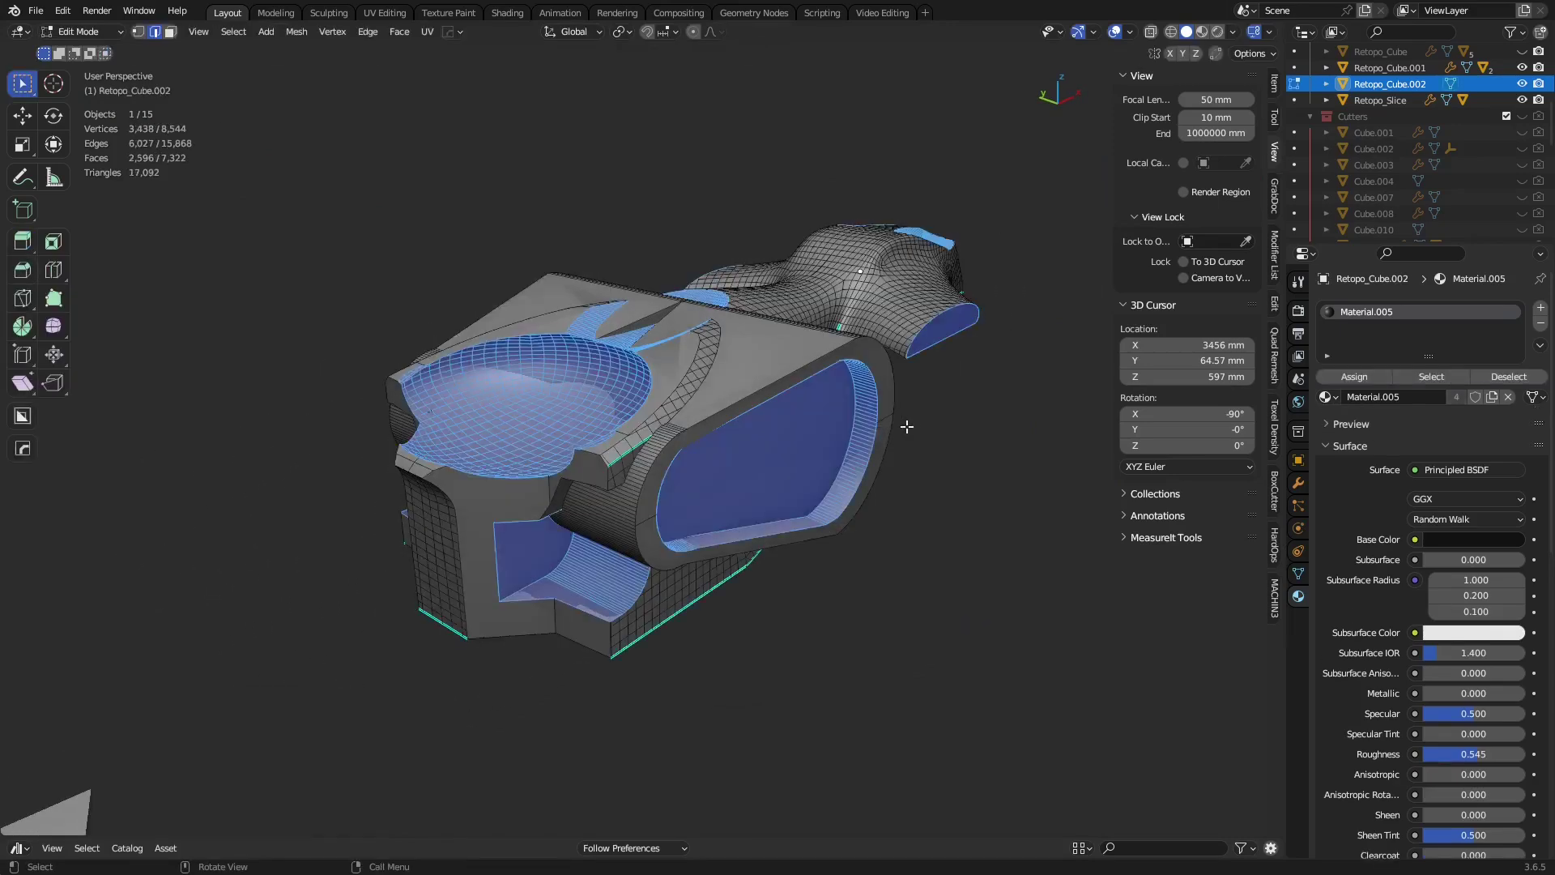
shift+middle_drag(907, 426, 873, 414)
key(a)
key(a)
right_click(790, 251)
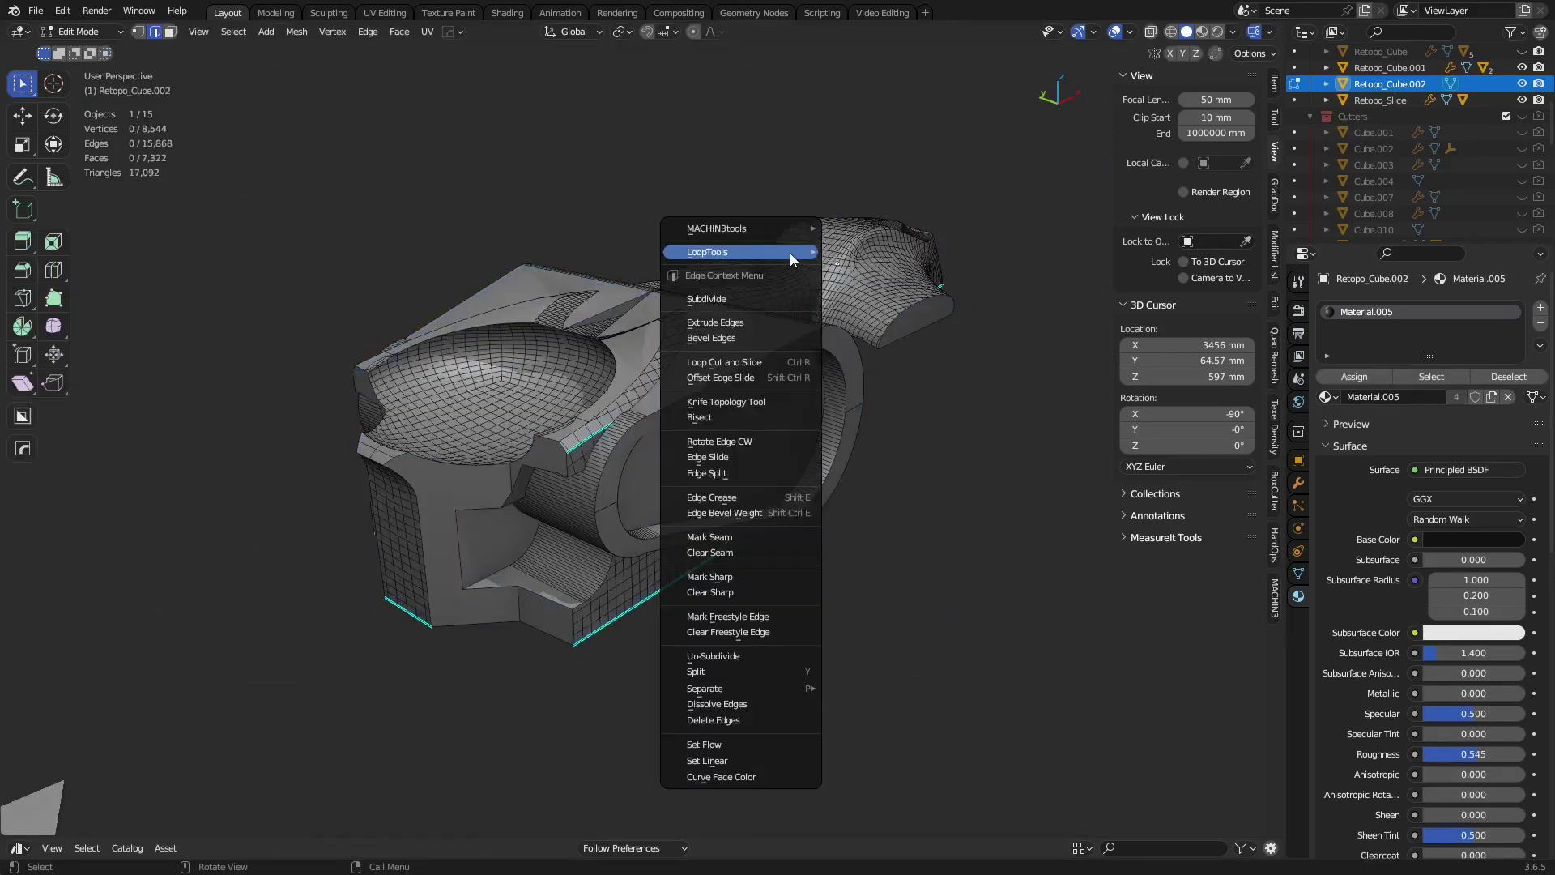
right_click(748, 294)
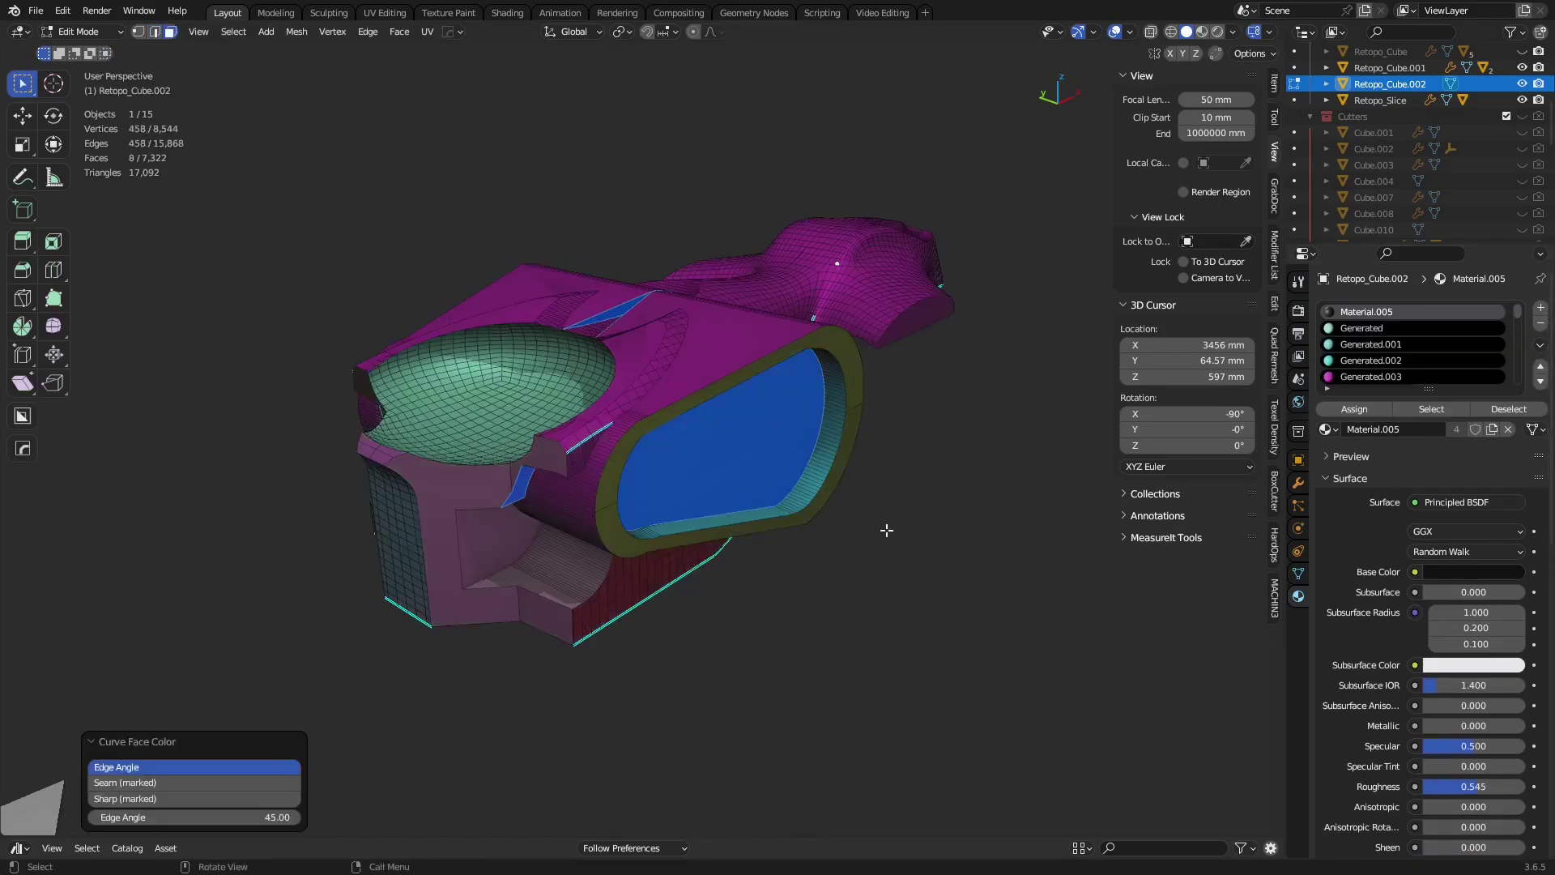
Assign the Generated.002 material to the flat half-round face under the tail section and return to Object Mode.
middle_drag(886, 530, 731, 424)
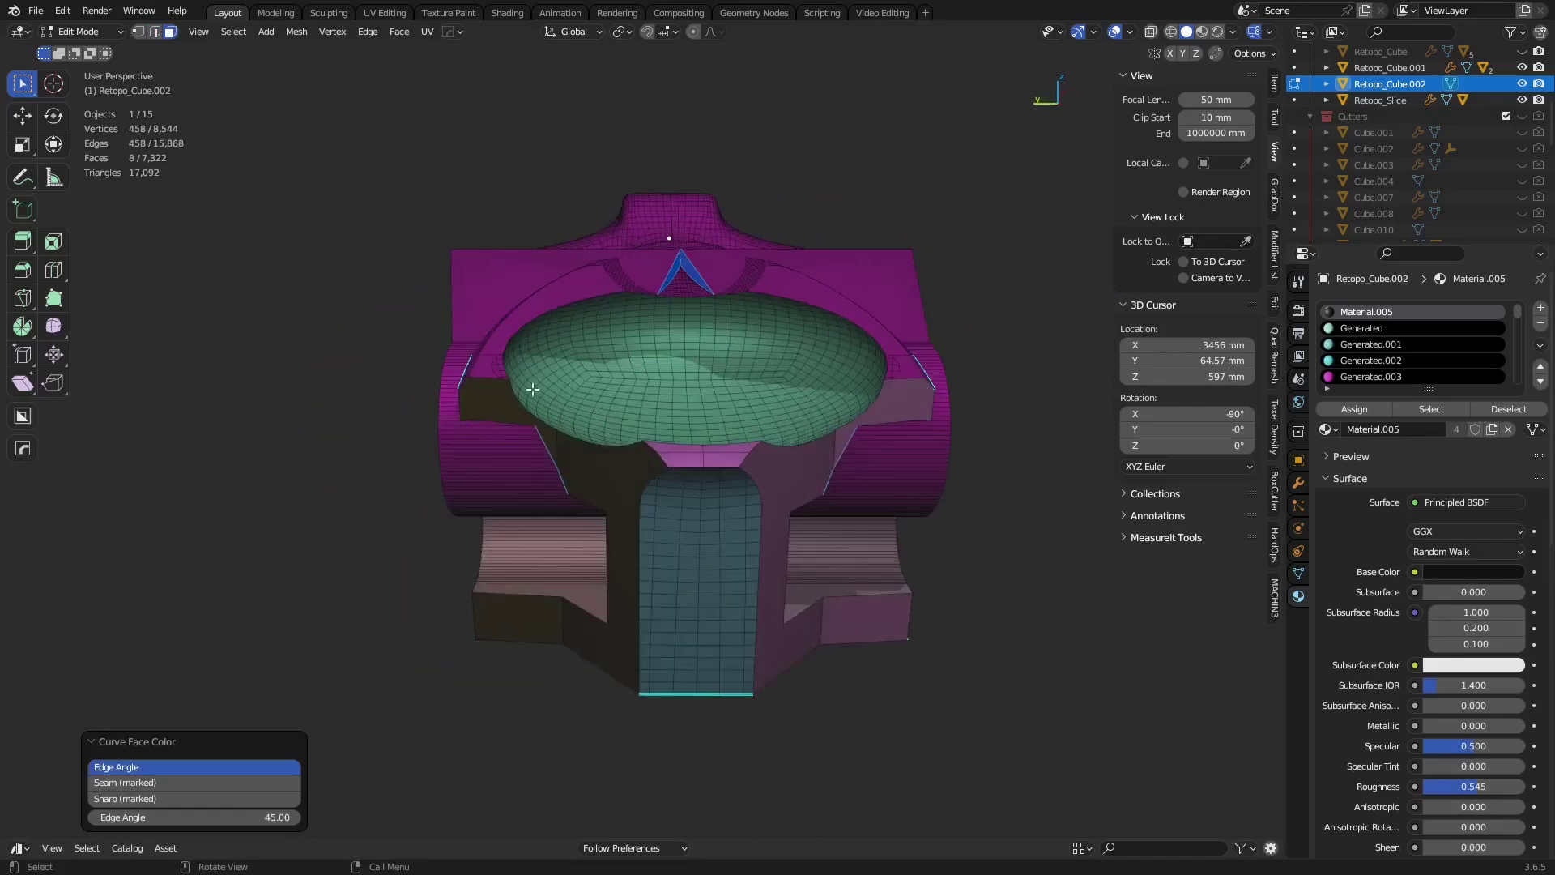
middle_drag(635, 382, 867, 498)
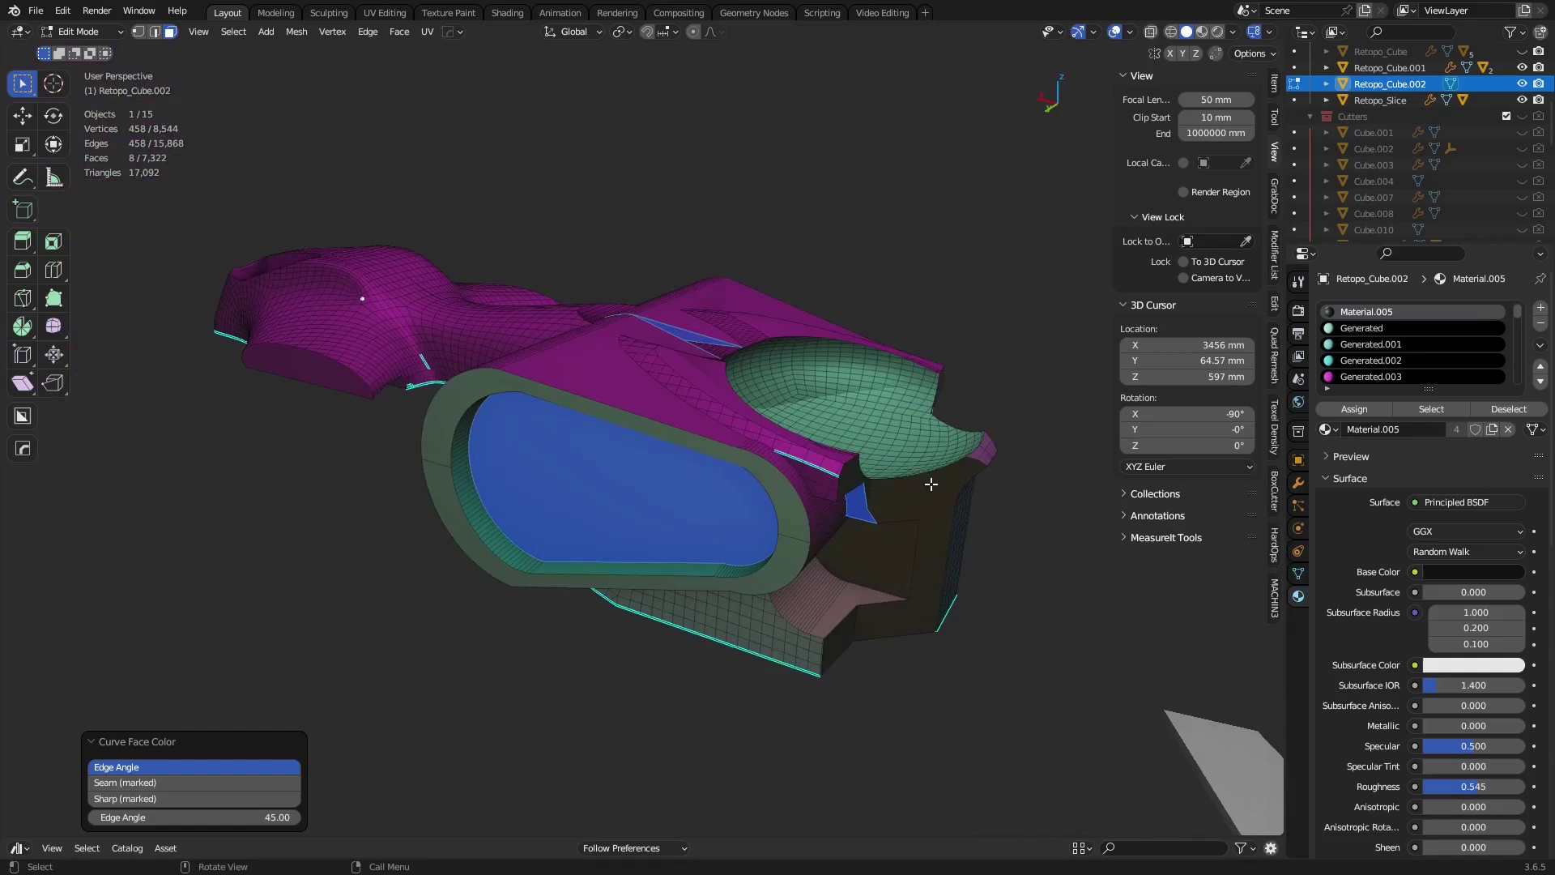
click(311, 376)
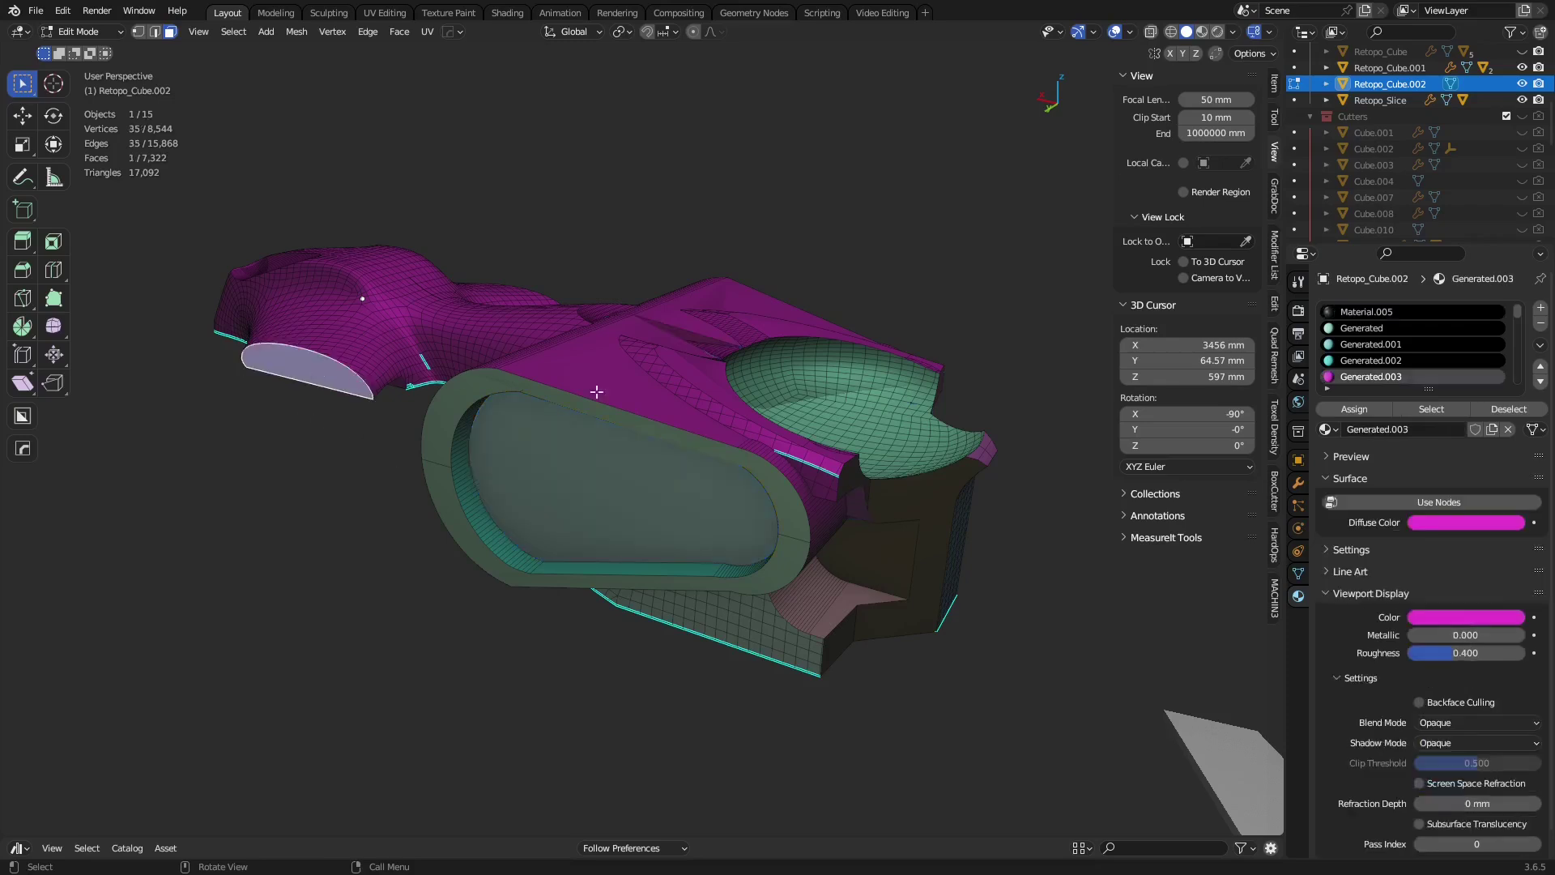
click(1399, 362)
click(1369, 411)
middle_drag(745, 421, 442, 423)
shift+middle_drag(956, 409, 728, 405)
click(727, 404)
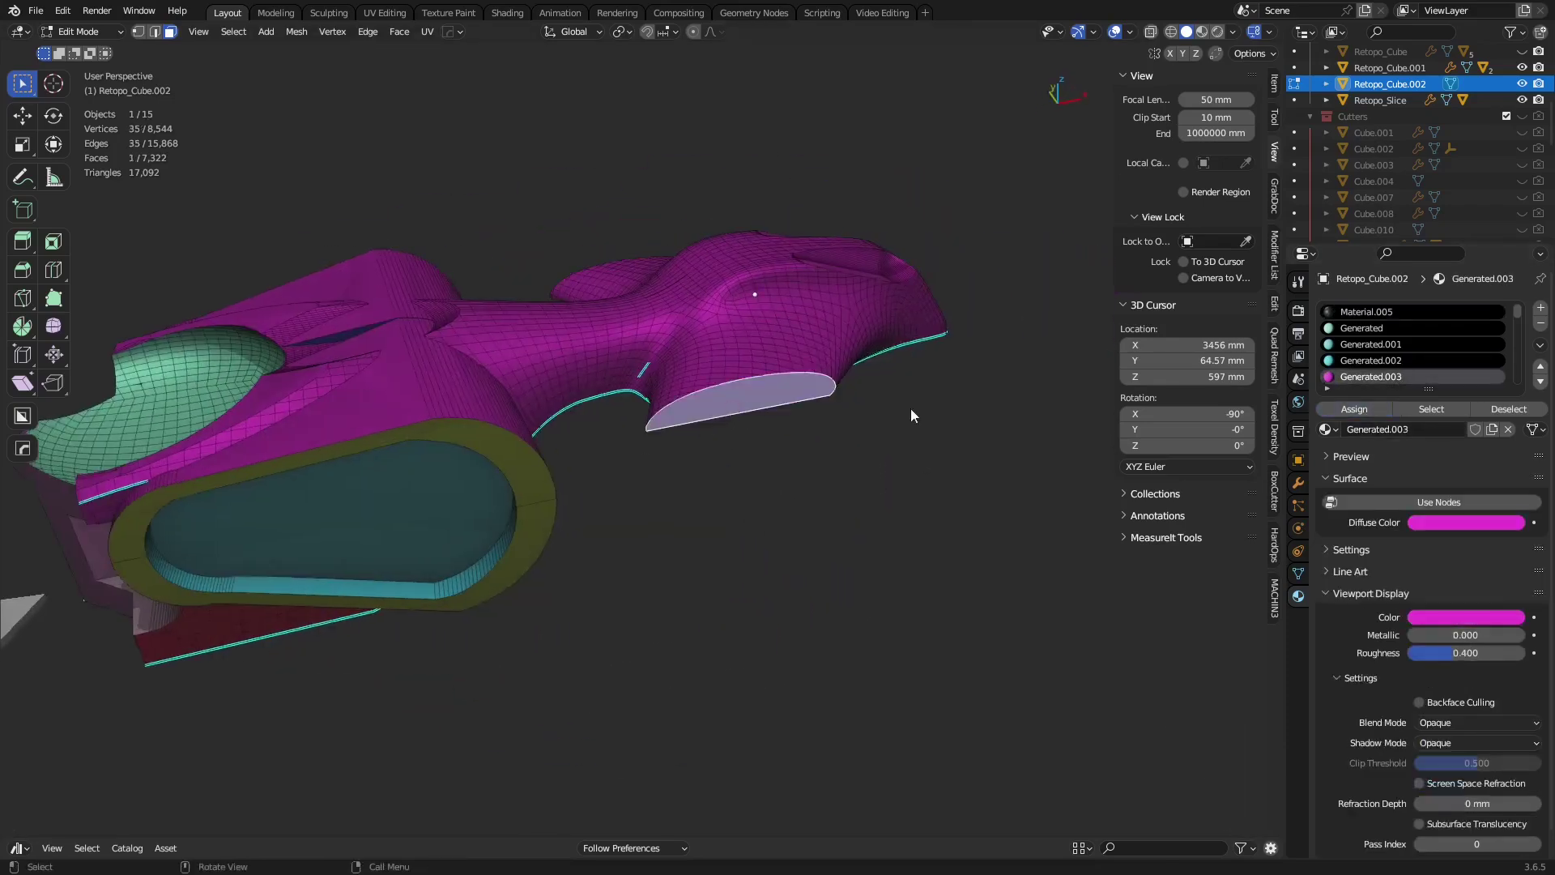
click(1369, 363)
key(ctrl+Tab)
click(838, 559)
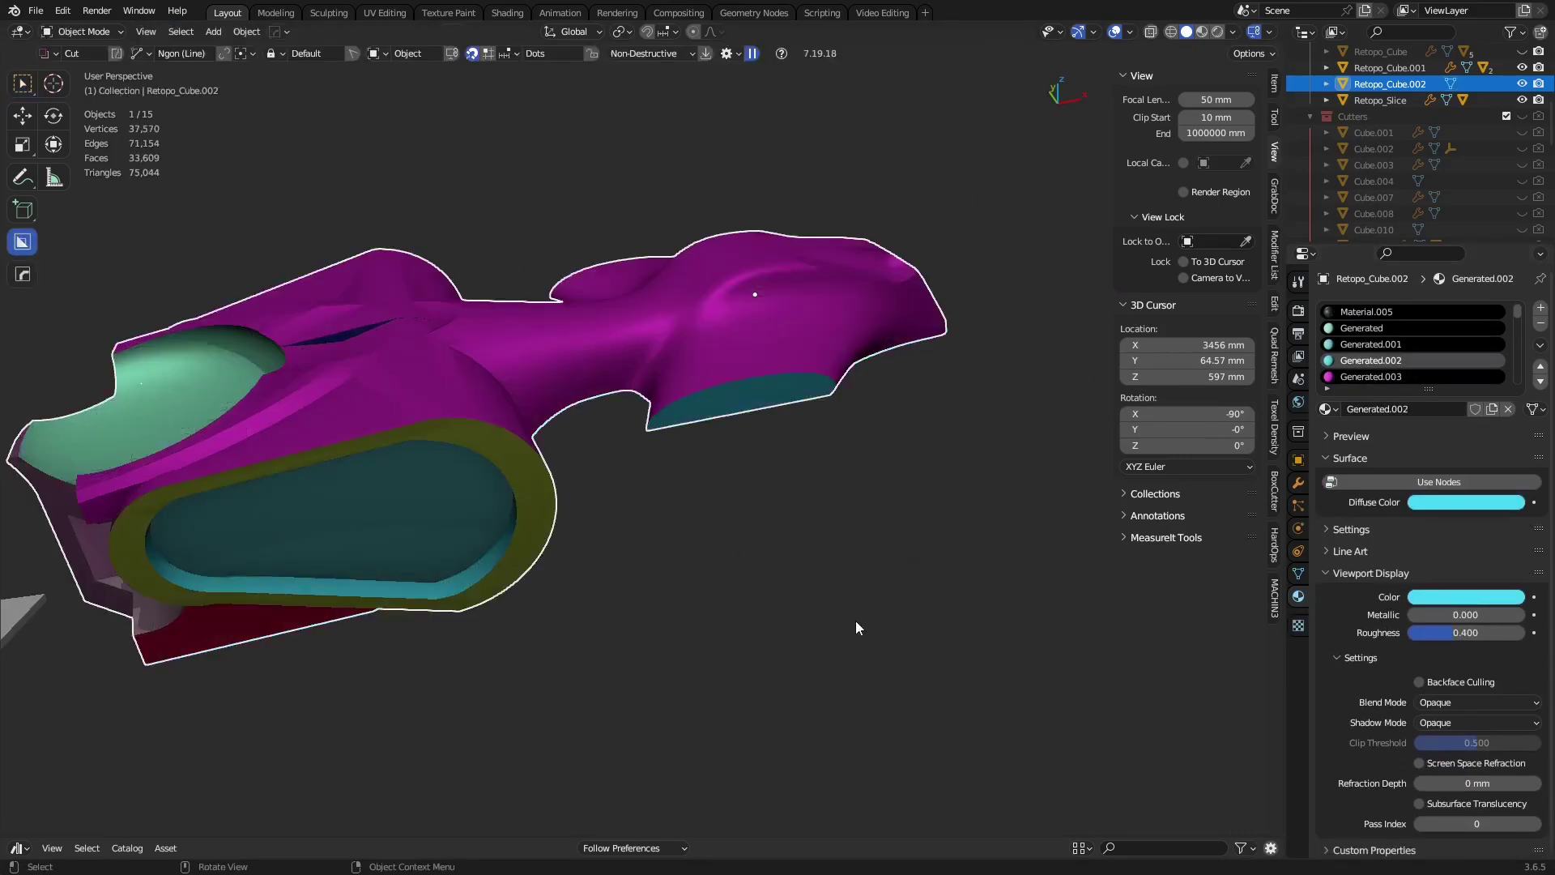
Configure Quad Remesher for the fuselage copy with Use Materials, hard-edge detection by angle and a quad count of 15000.
key(alt+a)
middle_drag(857, 622, 865, 459)
click(693, 461)
click(1275, 373)
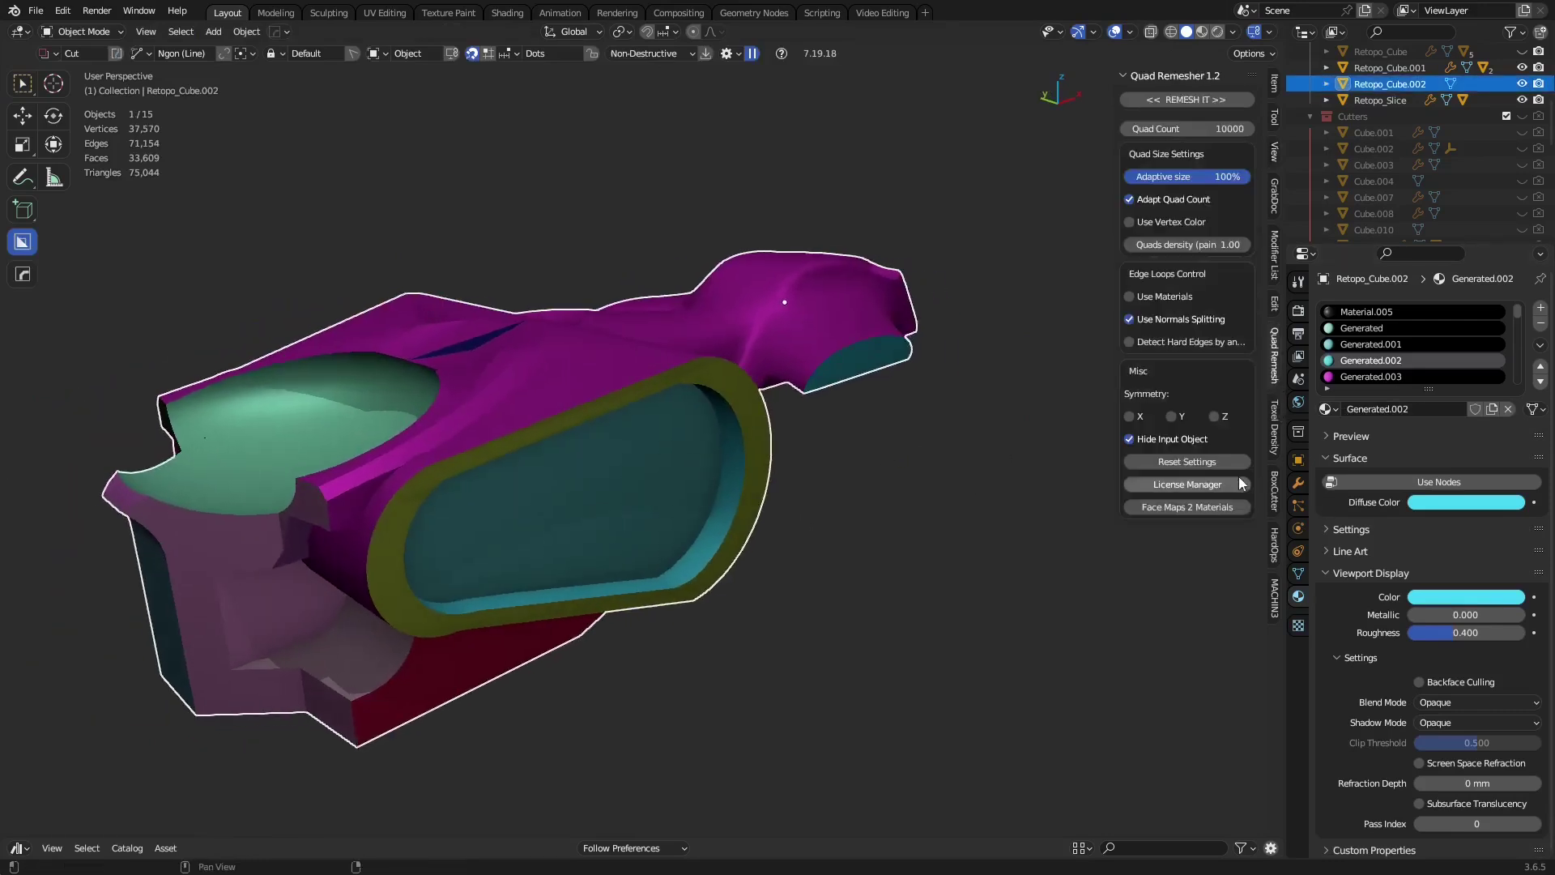
click(1159, 298)
click(1160, 340)
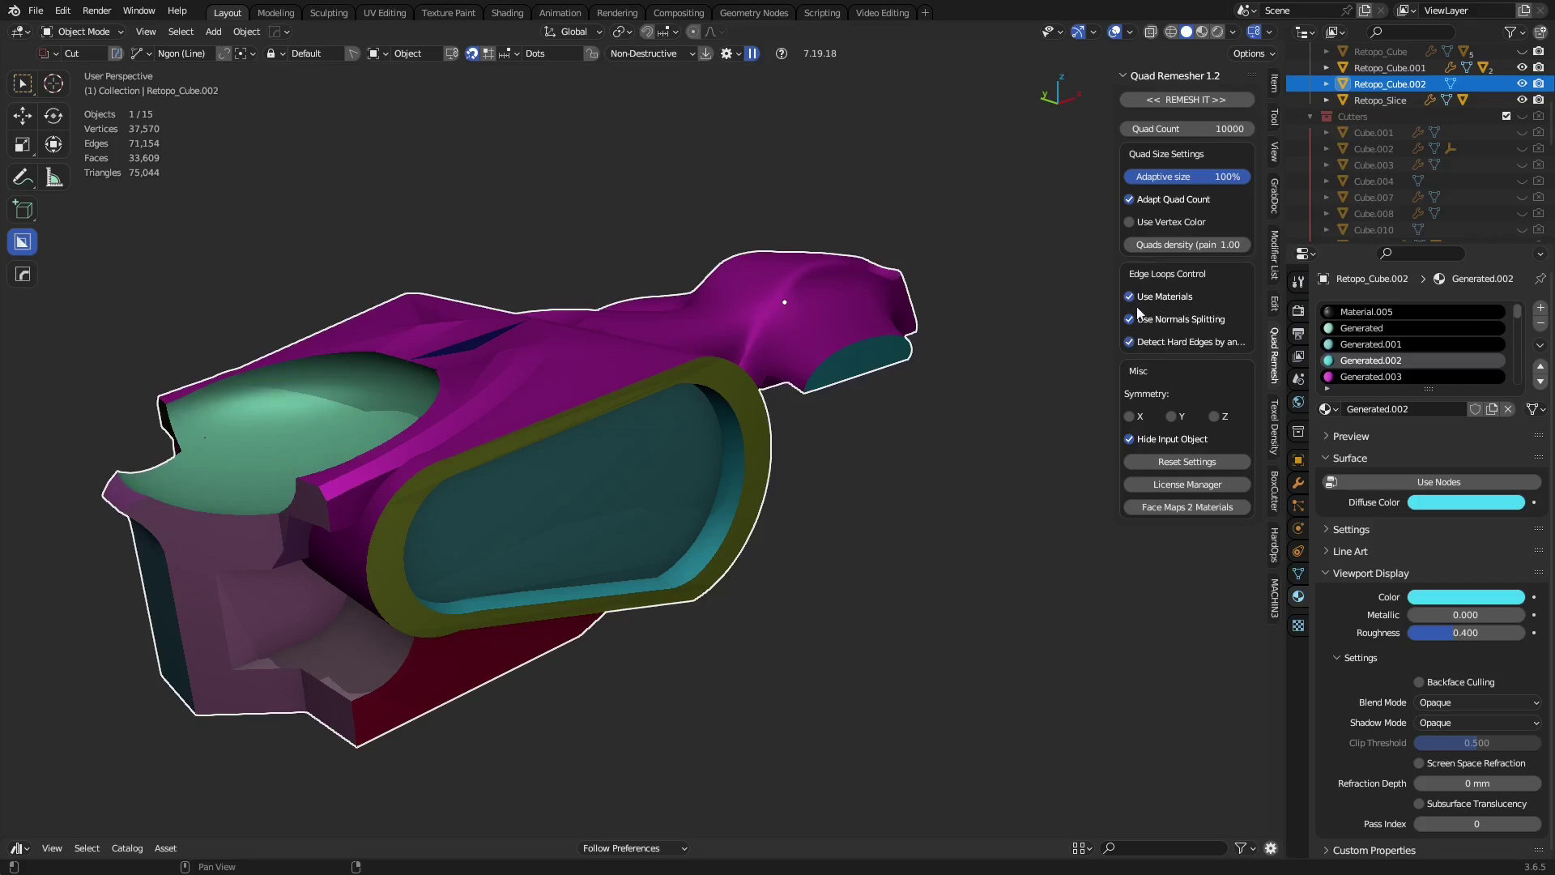
click(1200, 129)
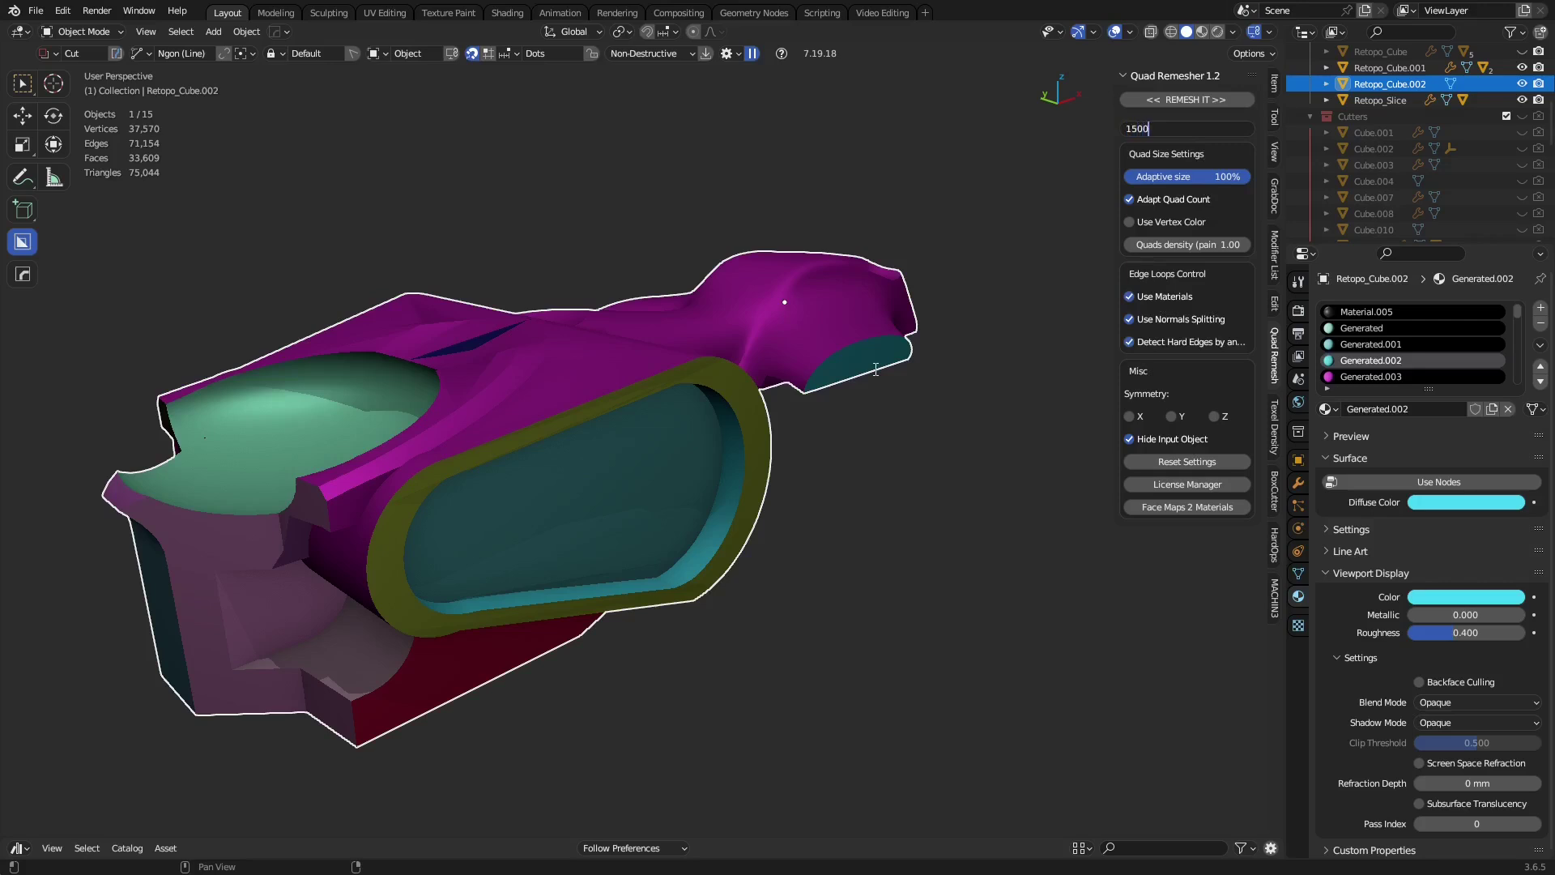
key(Return)
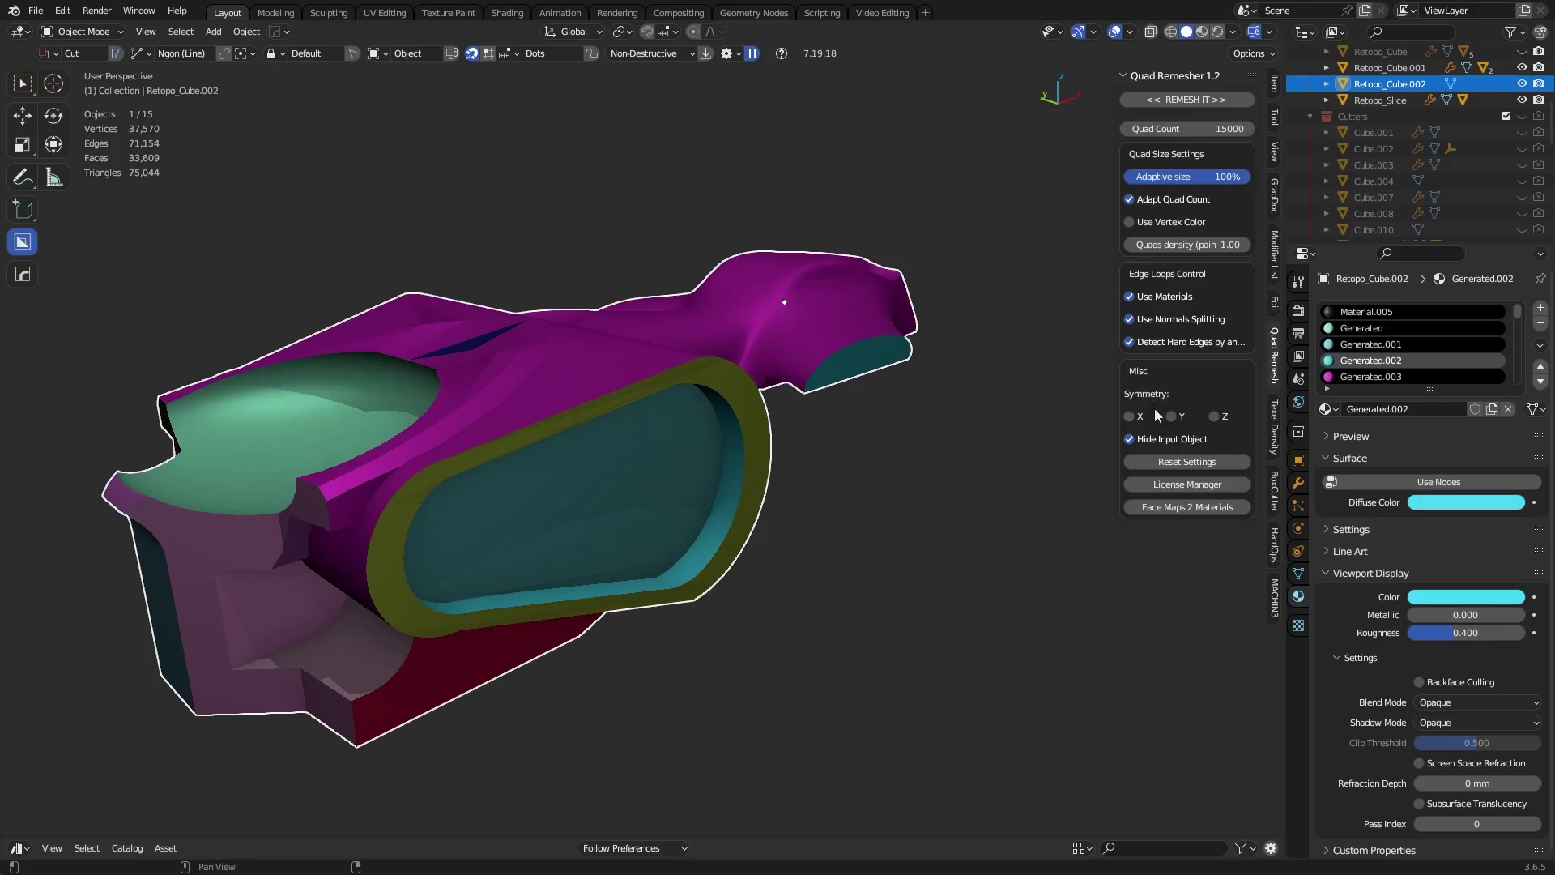
Remesh the coloured fuselage copy and display the new mesh's wireframe.
middle_drag(960, 492, 900, 461)
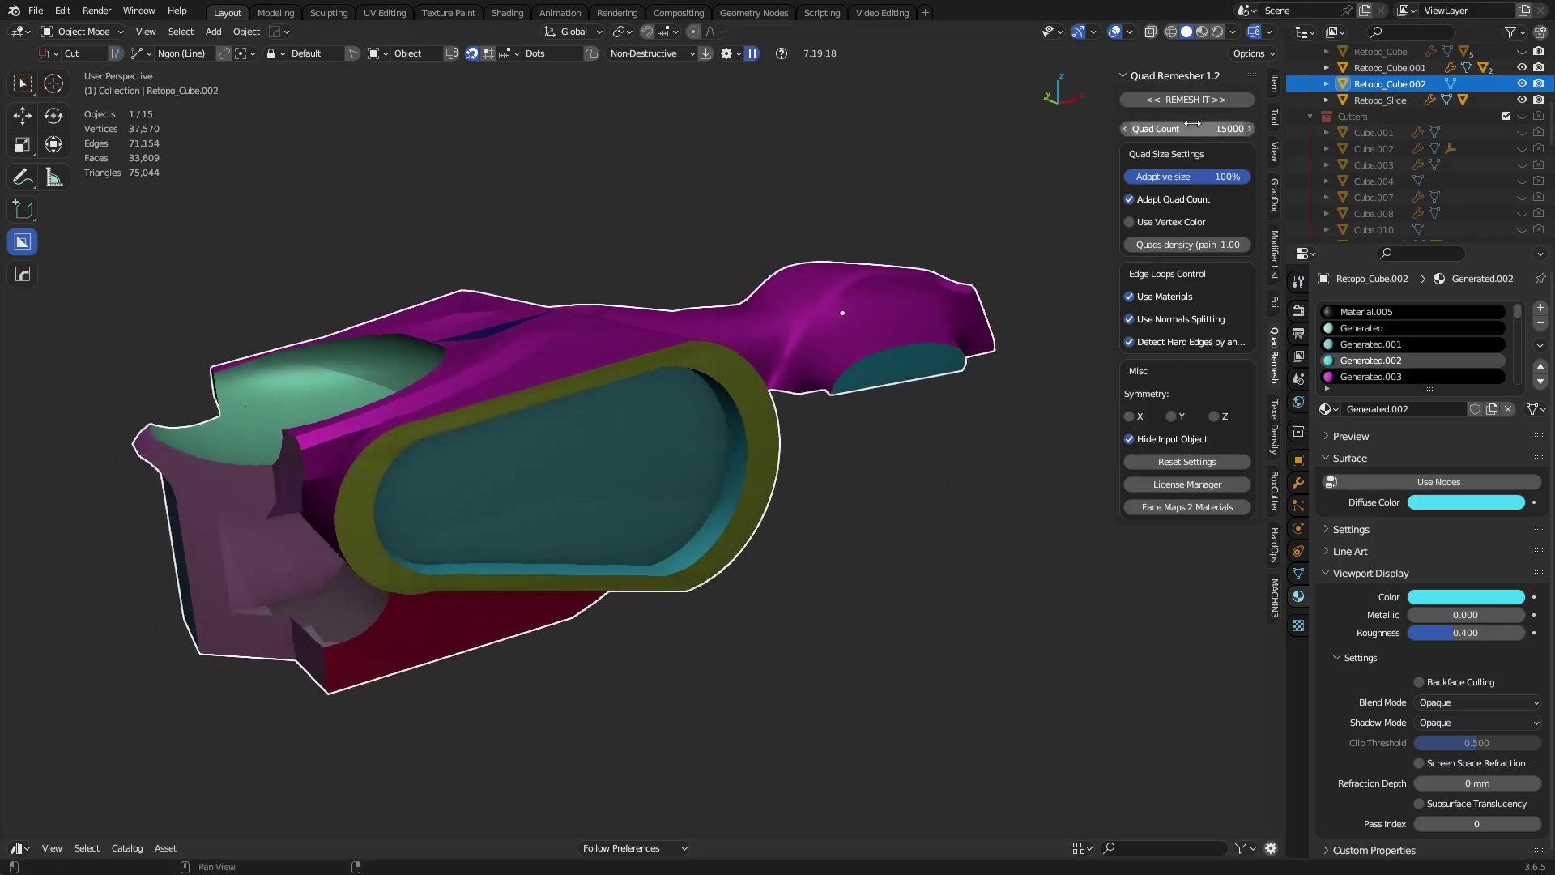
click(1207, 101)
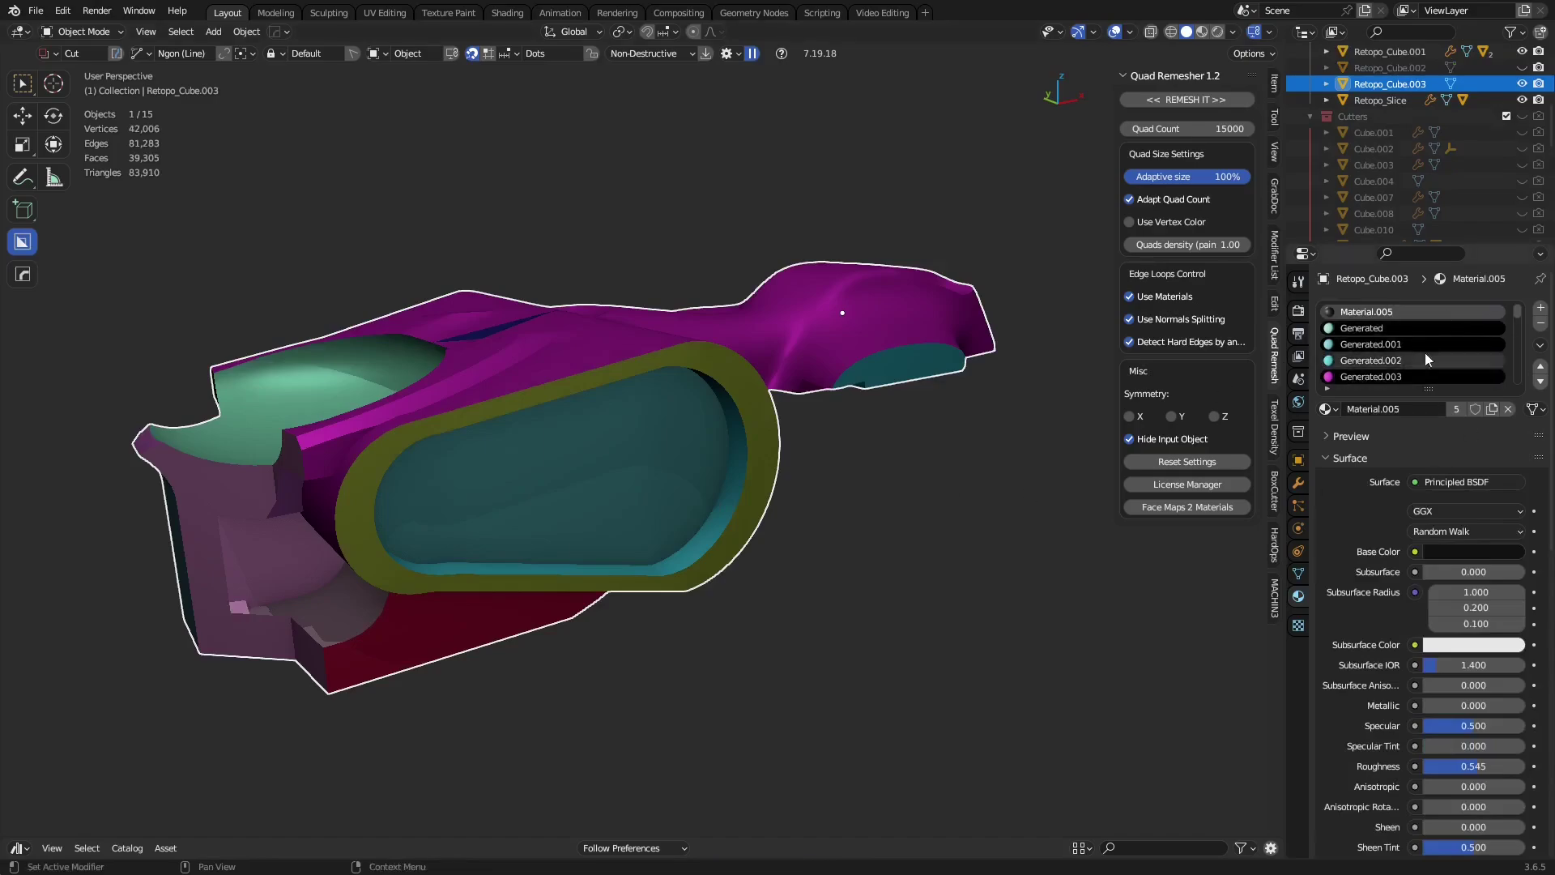
key(shift+w)
middle_drag(846, 418, 730, 503)
Shade the remeshed fuselage smooth and give it a level 2 subdivision.
right_click(728, 504)
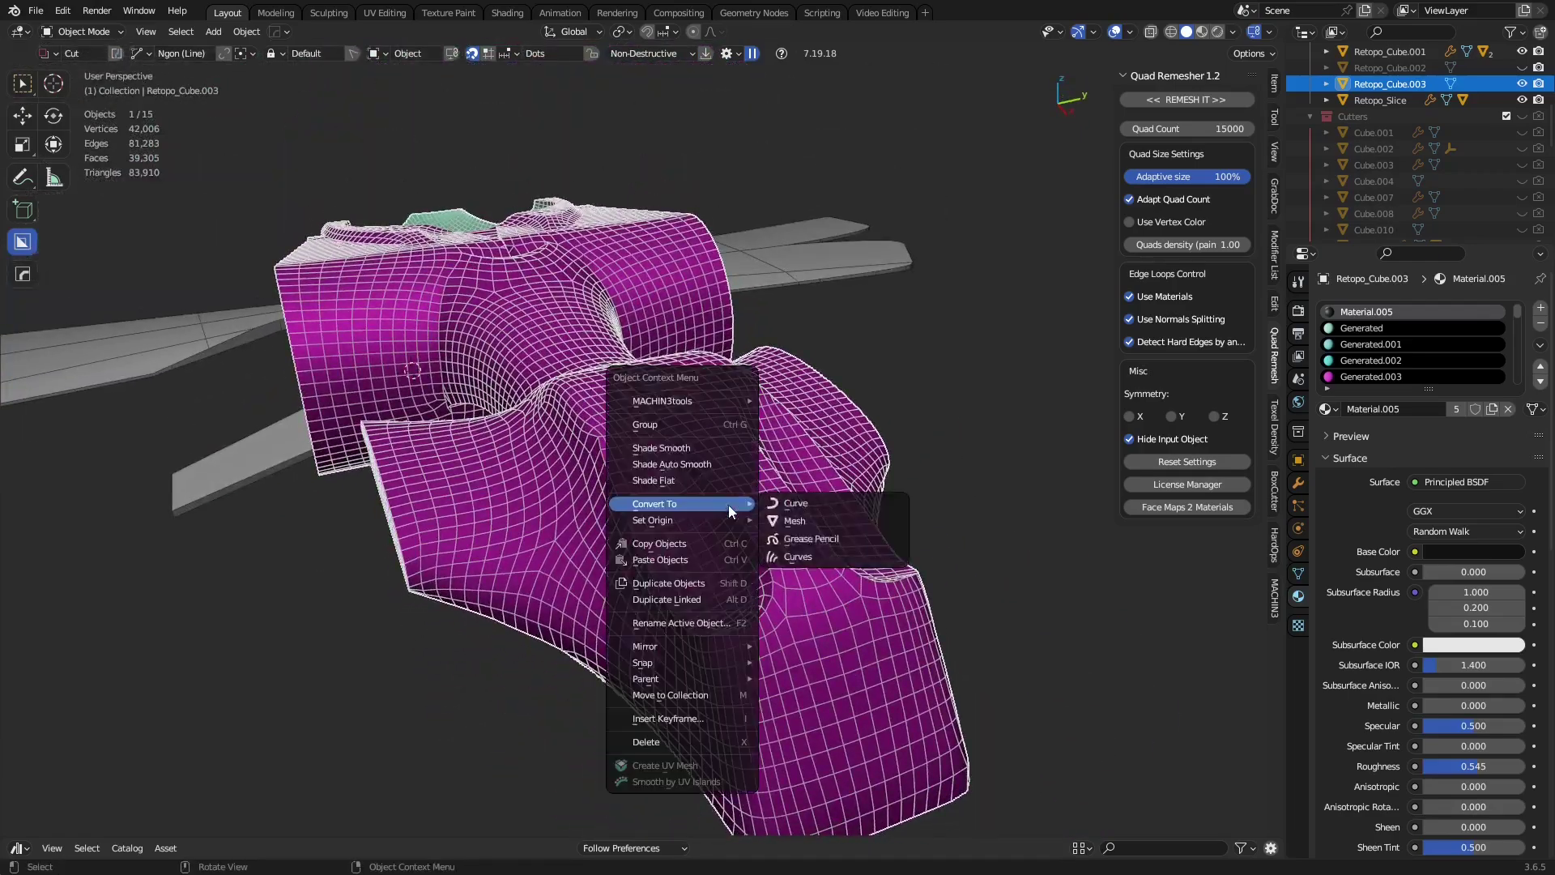
click(707, 448)
key(ctrl+2)
middle_drag(636, 535, 733, 528)
click(547, 648)
middle_drag(542, 553, 805, 392)
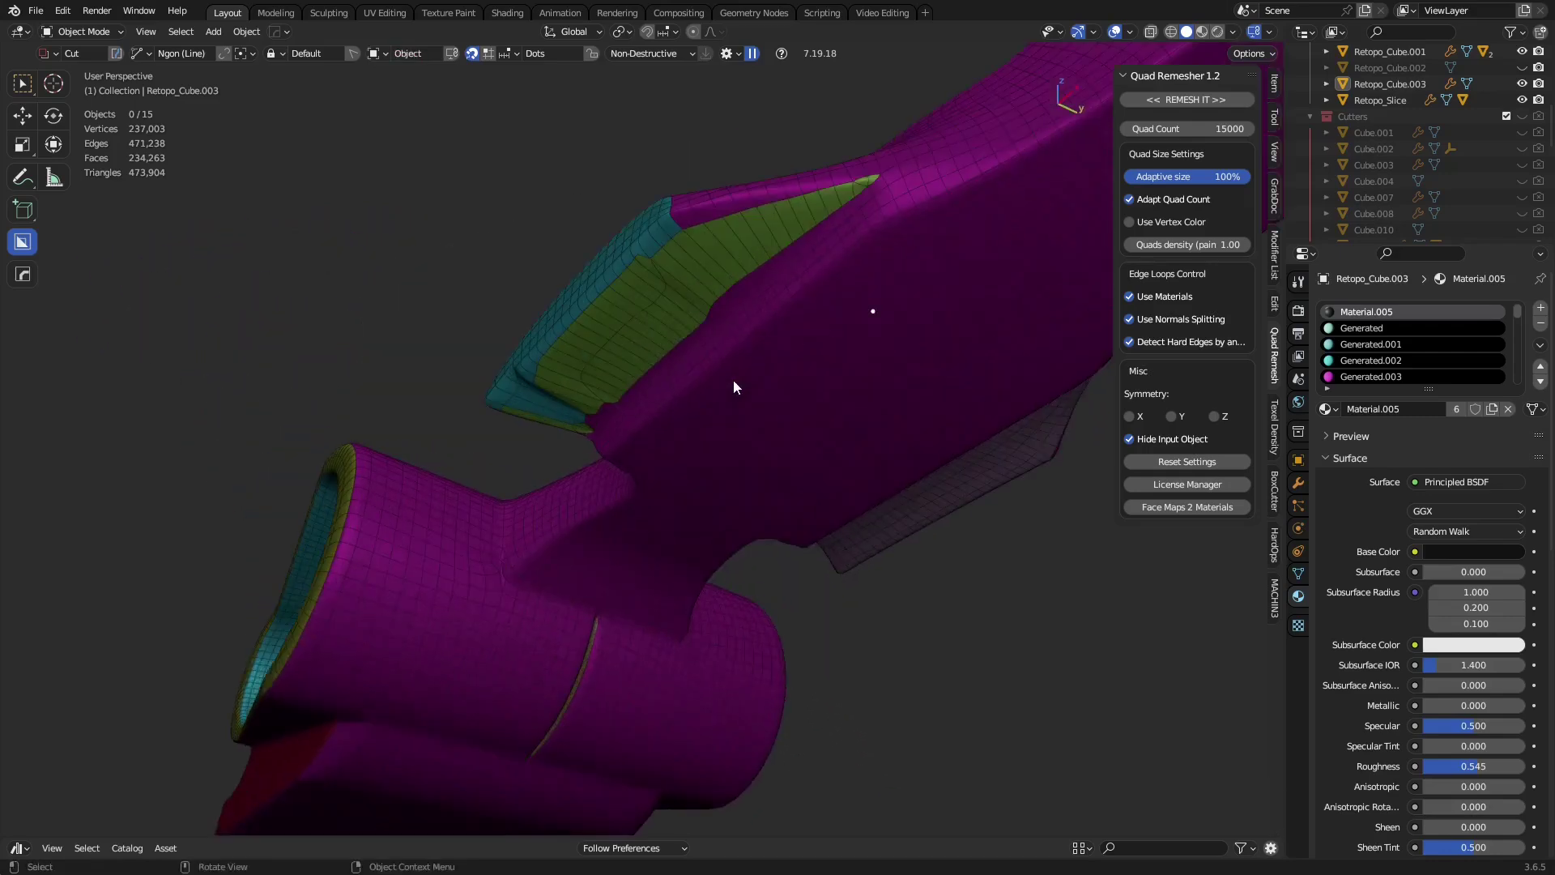
click(734, 386)
right_click(714, 367)
click(703, 381)
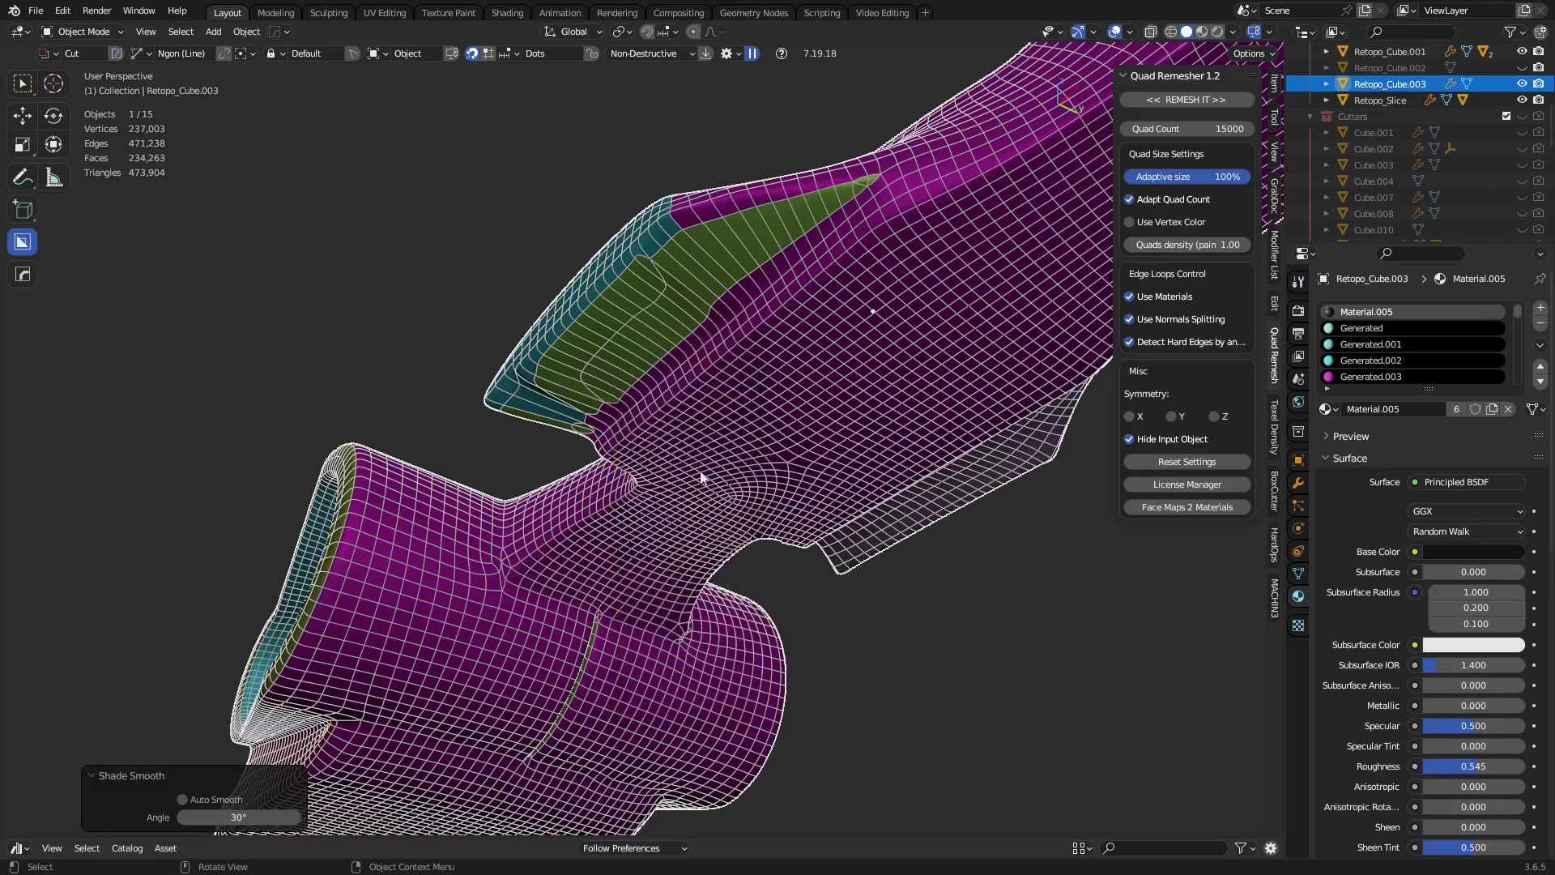
key(ctrl+2)
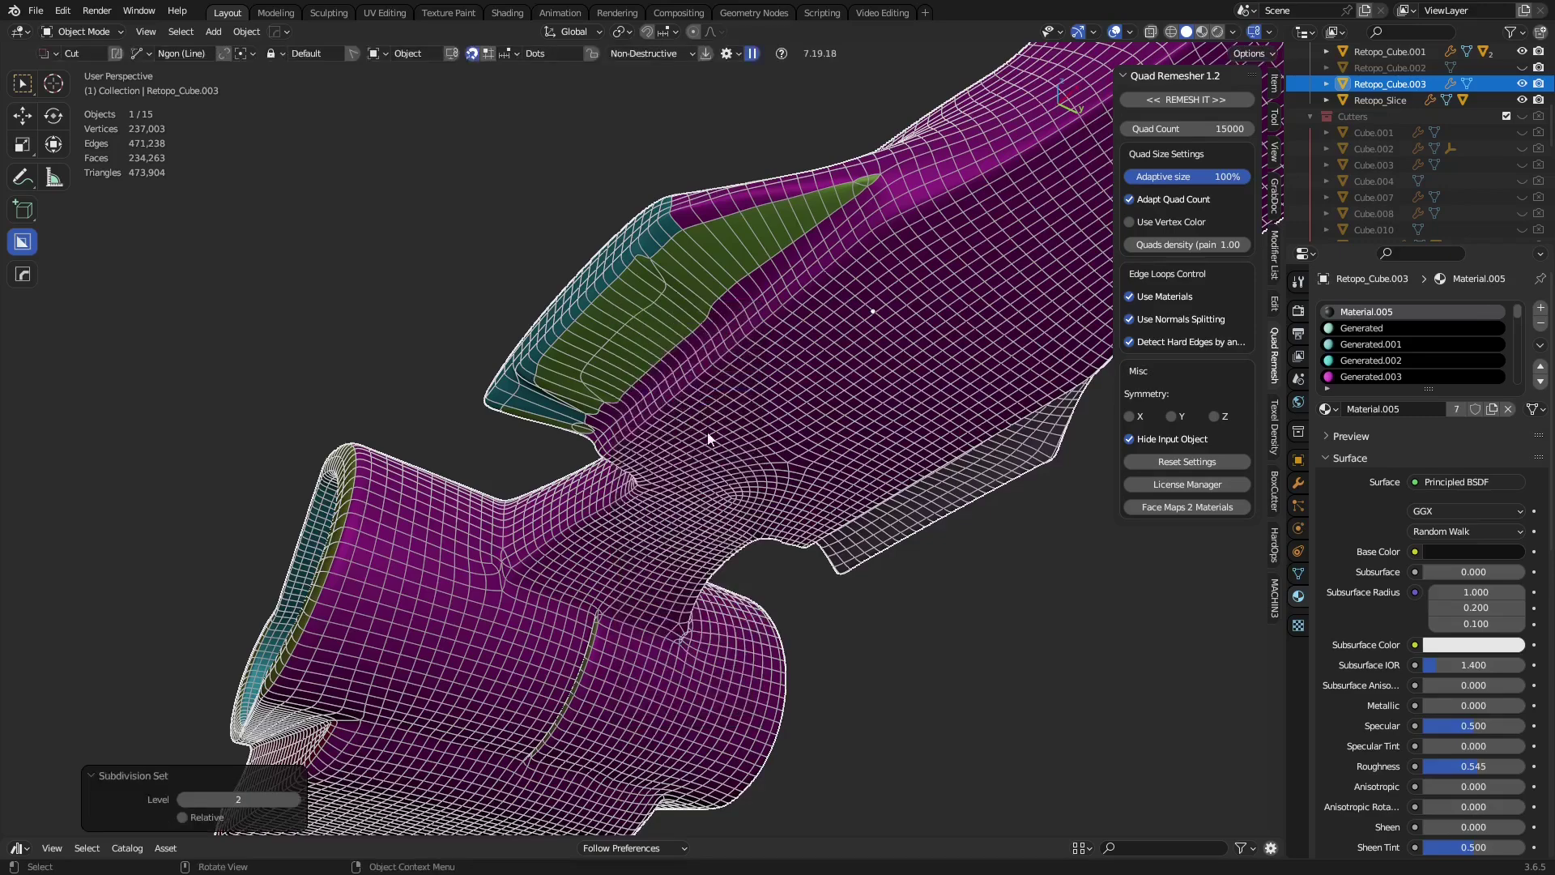
Inspect the edge flow and colour boundaries around the remeshed fuselage's tail recess, underside and side opening.
alt+middle_click(629, 342)
middle_drag(629, 341, 679, 390)
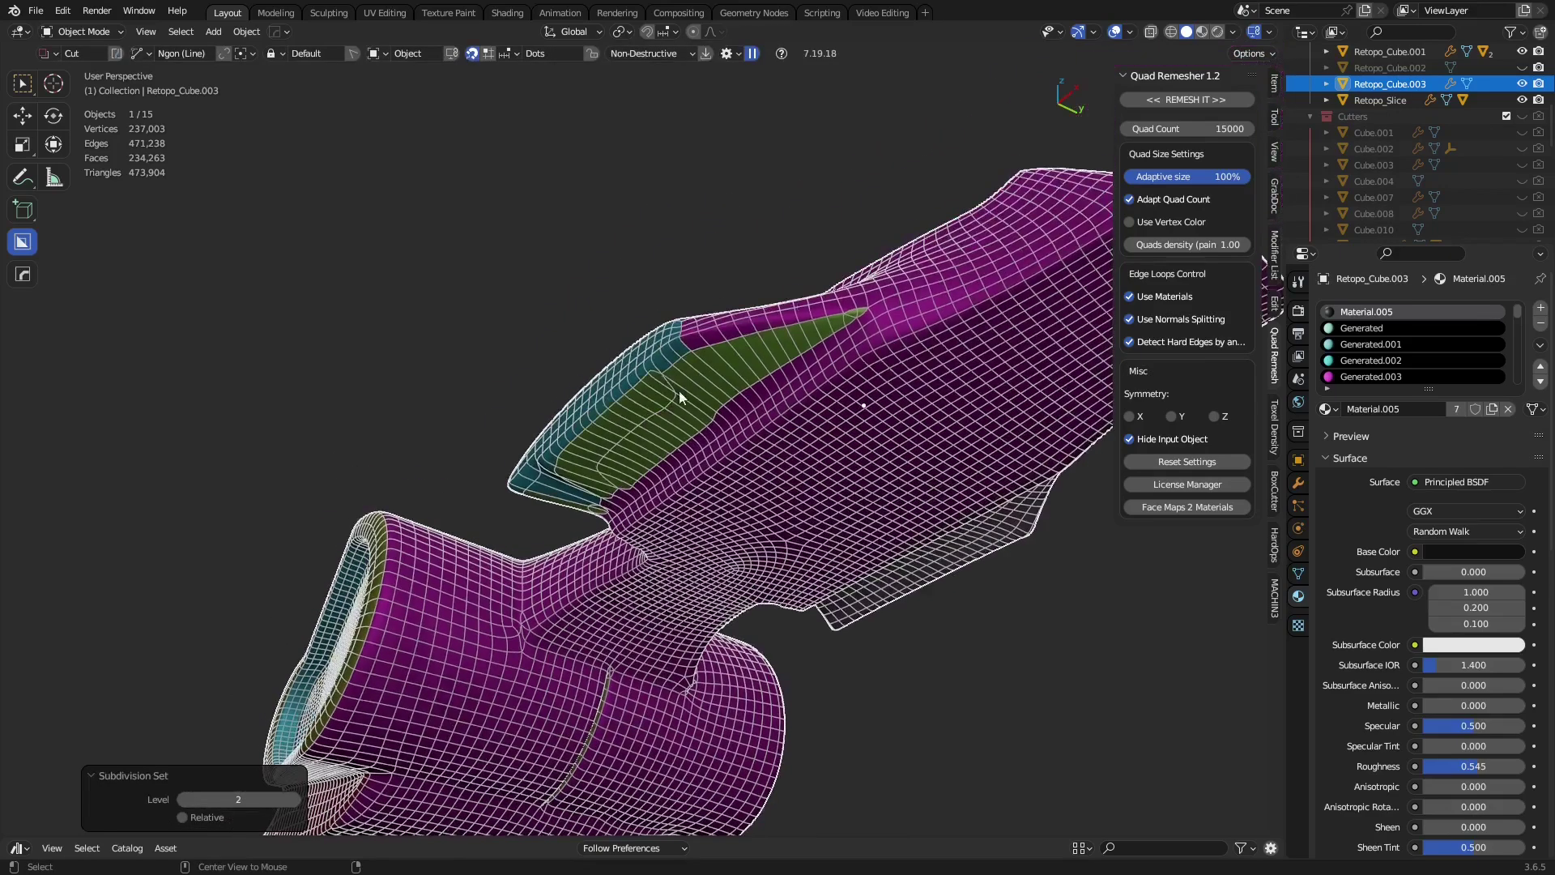
scroll(679, 390, up, 4)
middle_drag(661, 478, 875, 642)
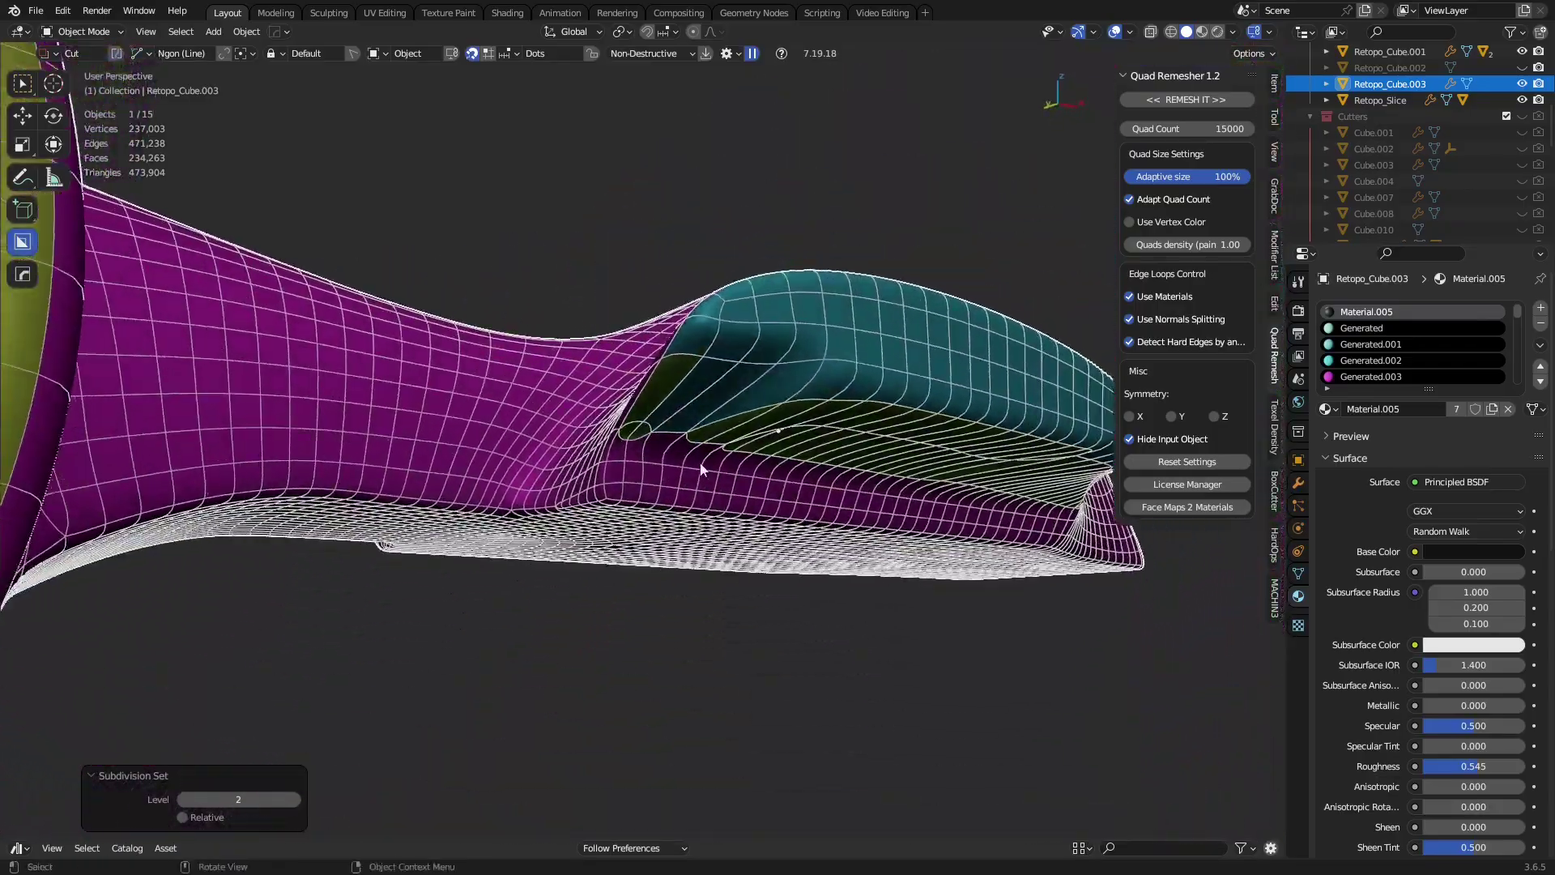
middle_drag(704, 465, 691, 493)
scroll(670, 528, down, 4)
middle_drag(694, 357, 825, 398)
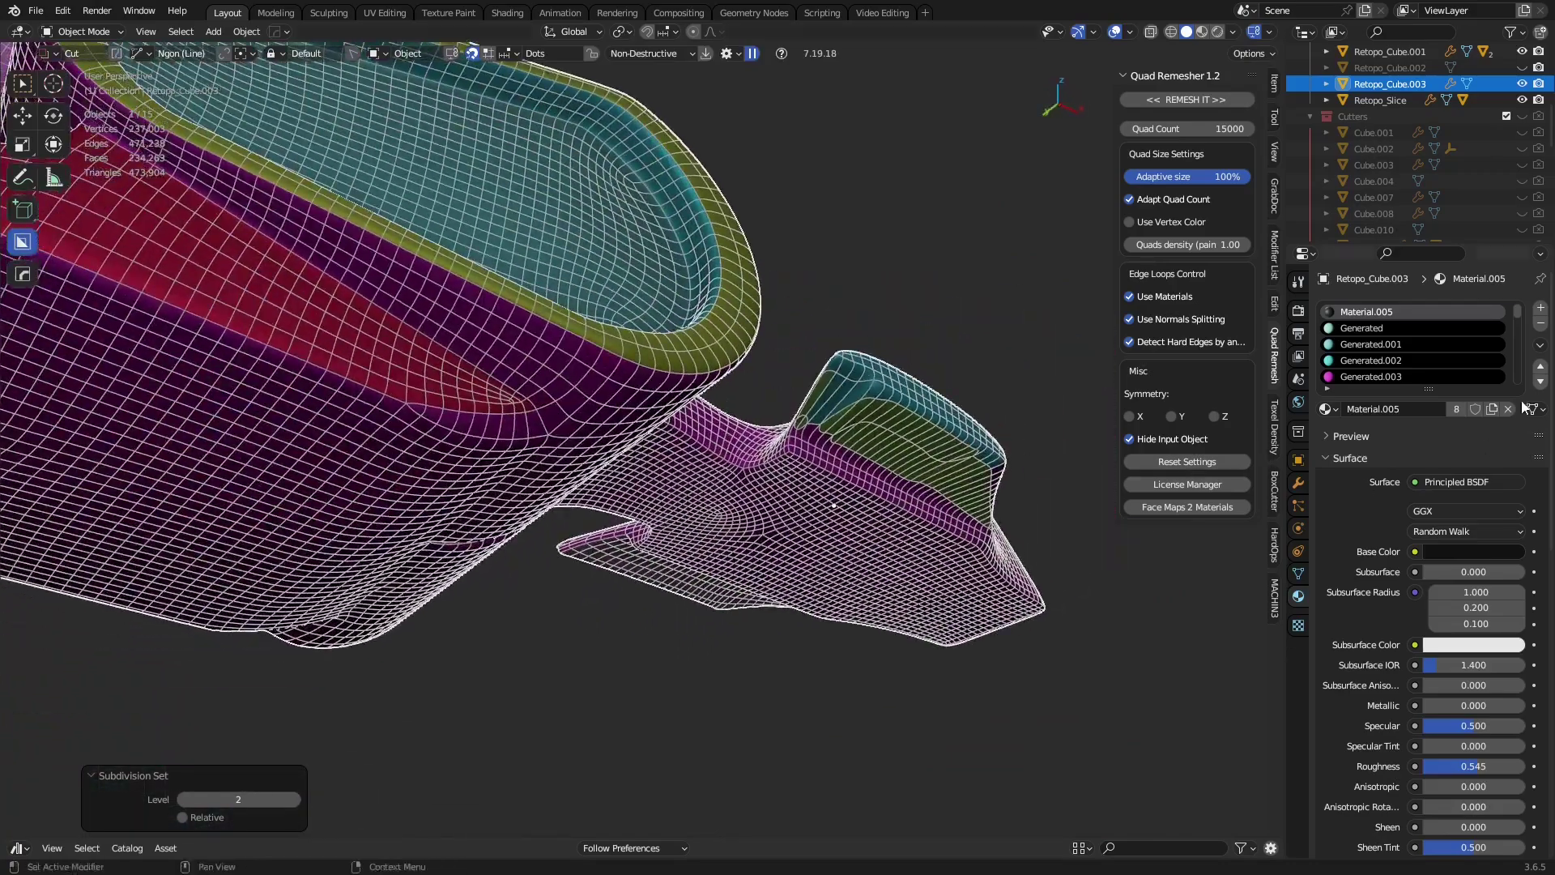
middle_drag(1016, 444, 764, 442)
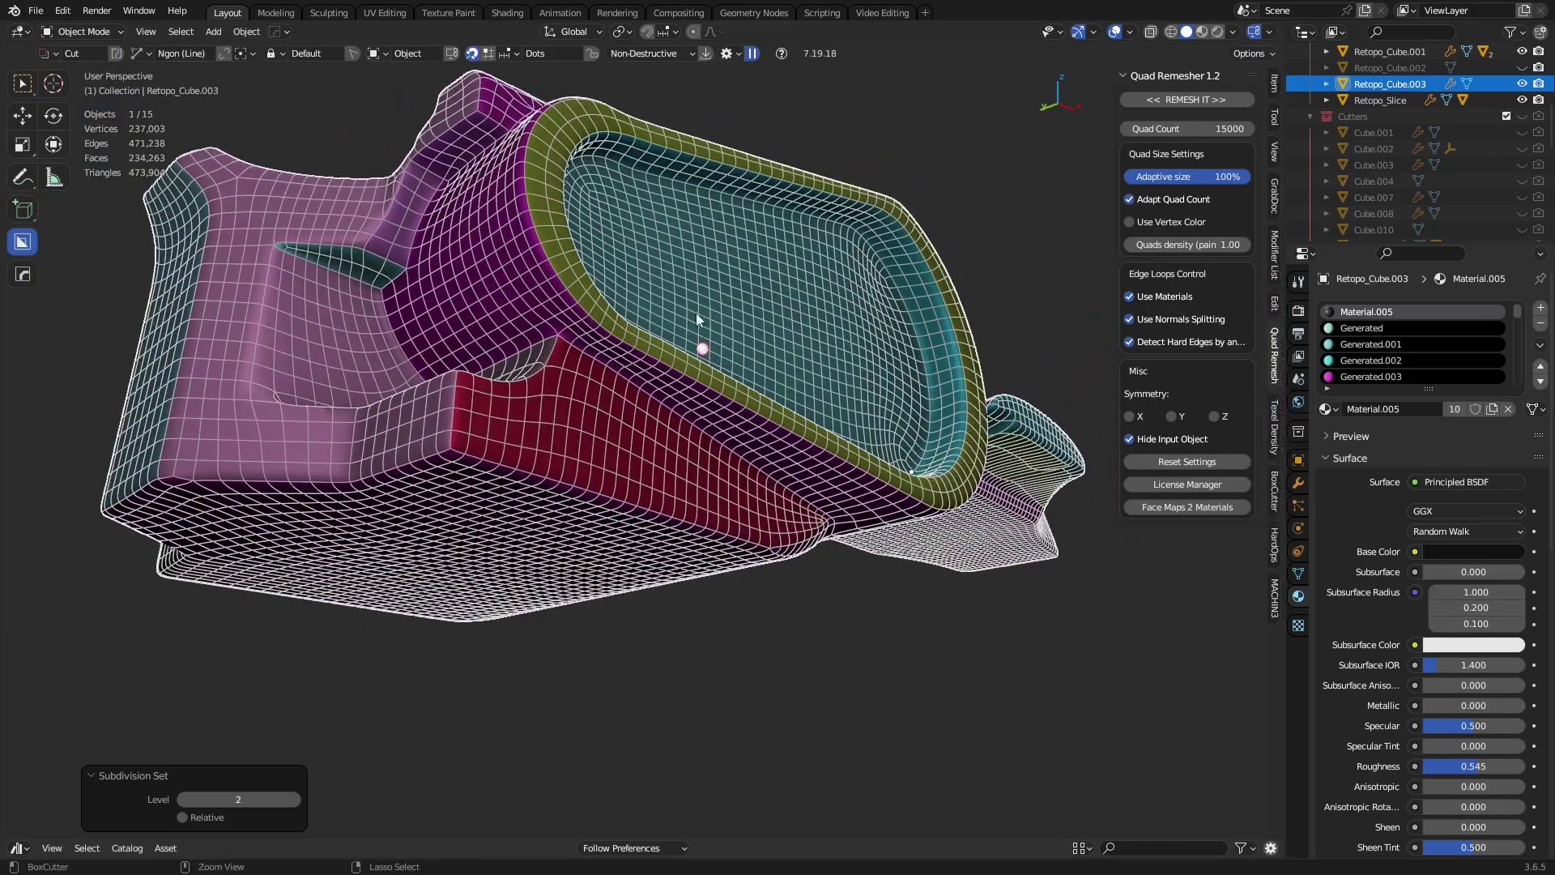
Shade the remeshed fuselage smooth with Auto Smooth off.
middle_drag(698, 317, 800, 433)
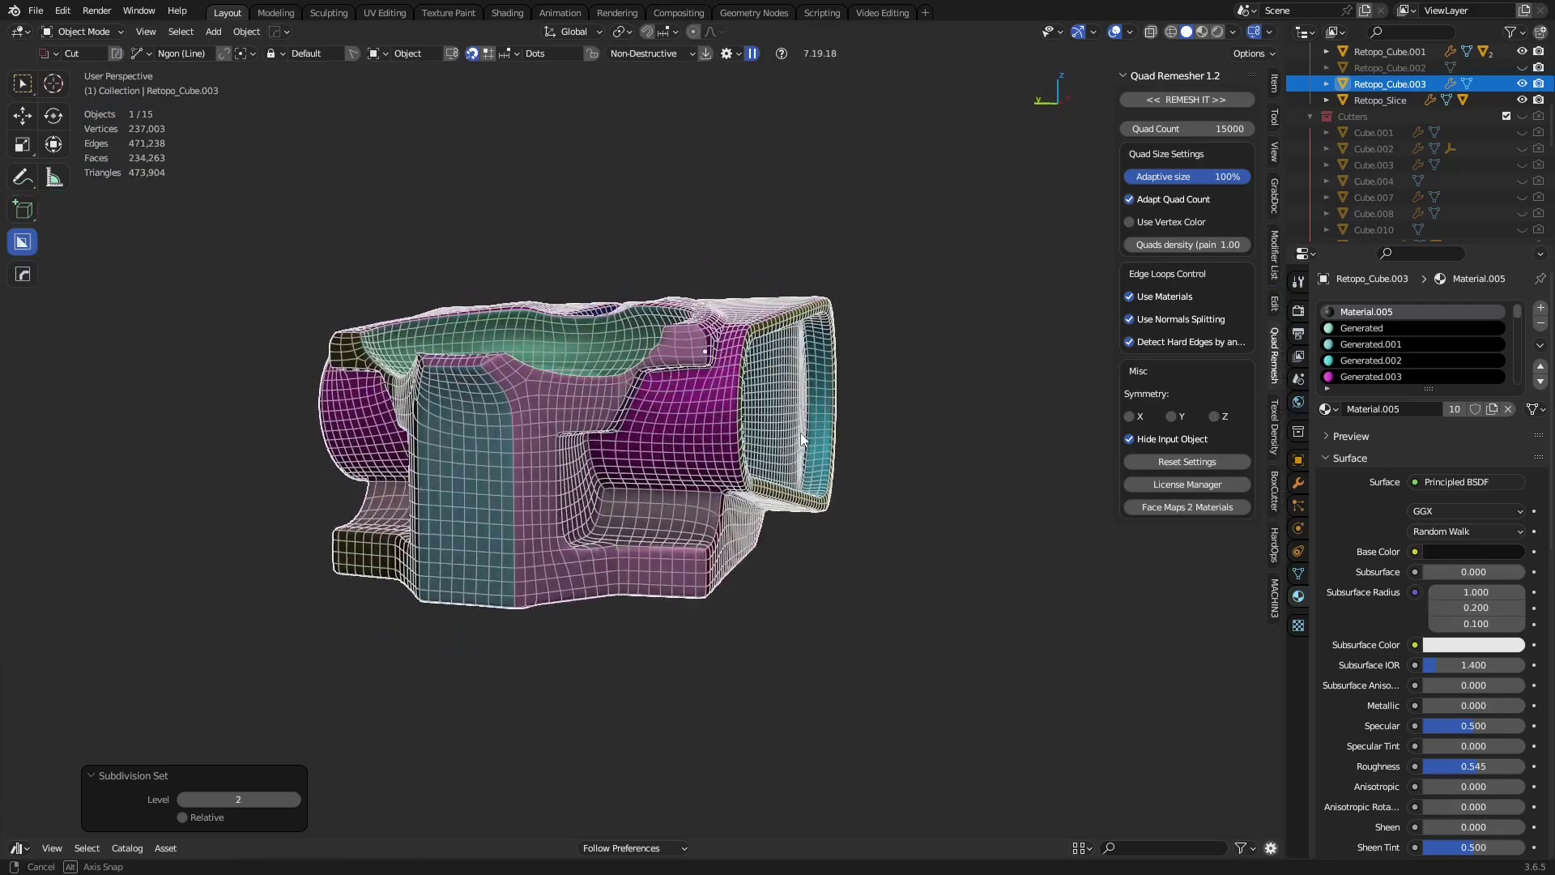
key(ctrl+Tab)
click(733, 450)
right_click(726, 455)
click(723, 454)
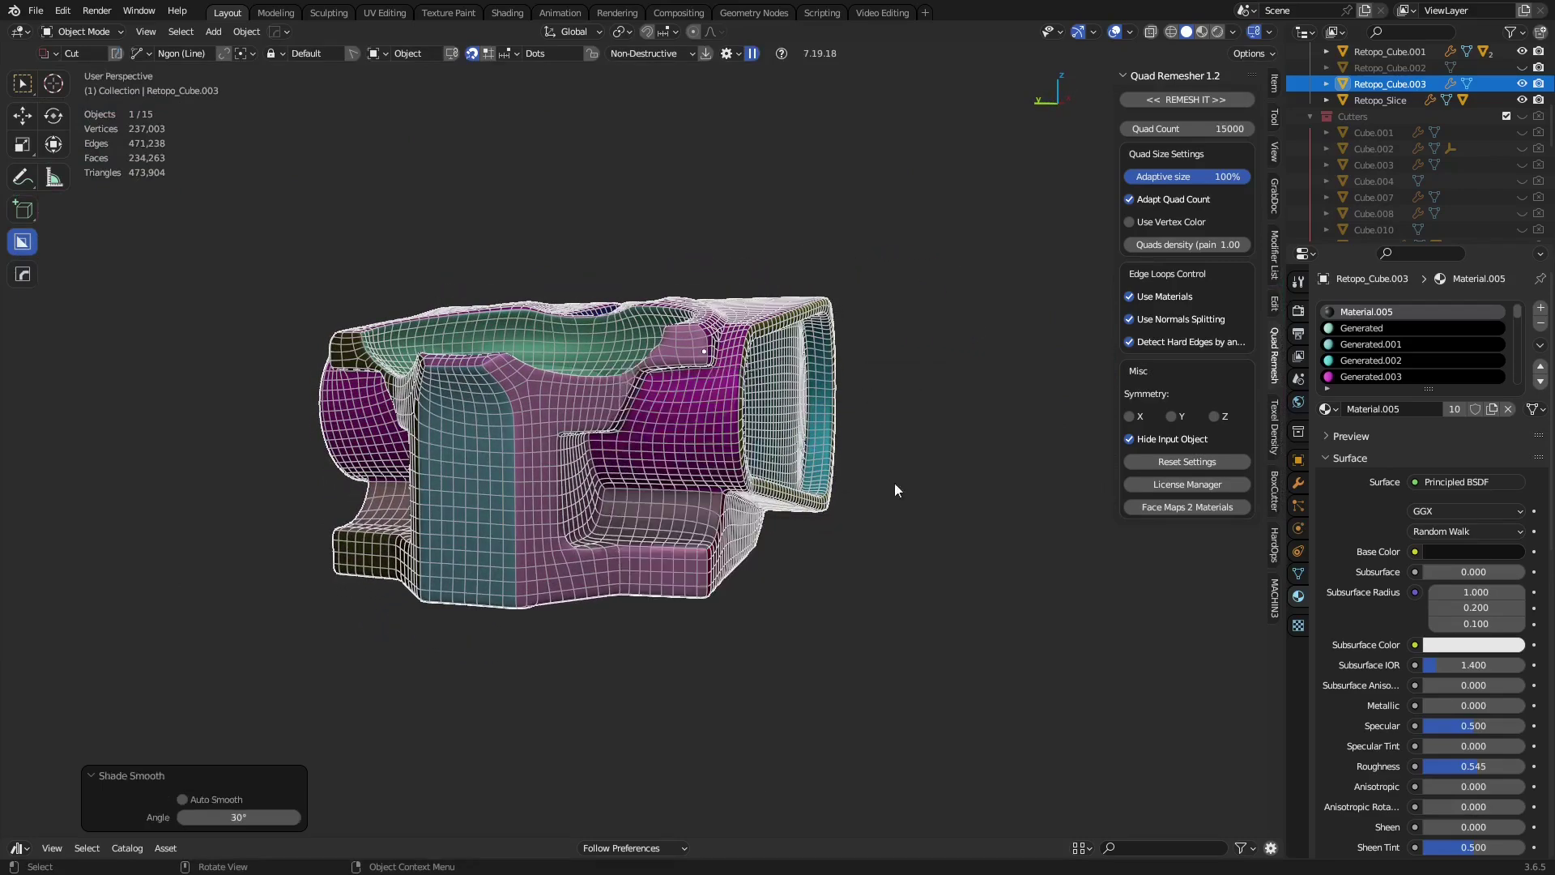
Examine the coloured fuselage's surface in rendered shading with the wireframe hidden.
click(1220, 32)
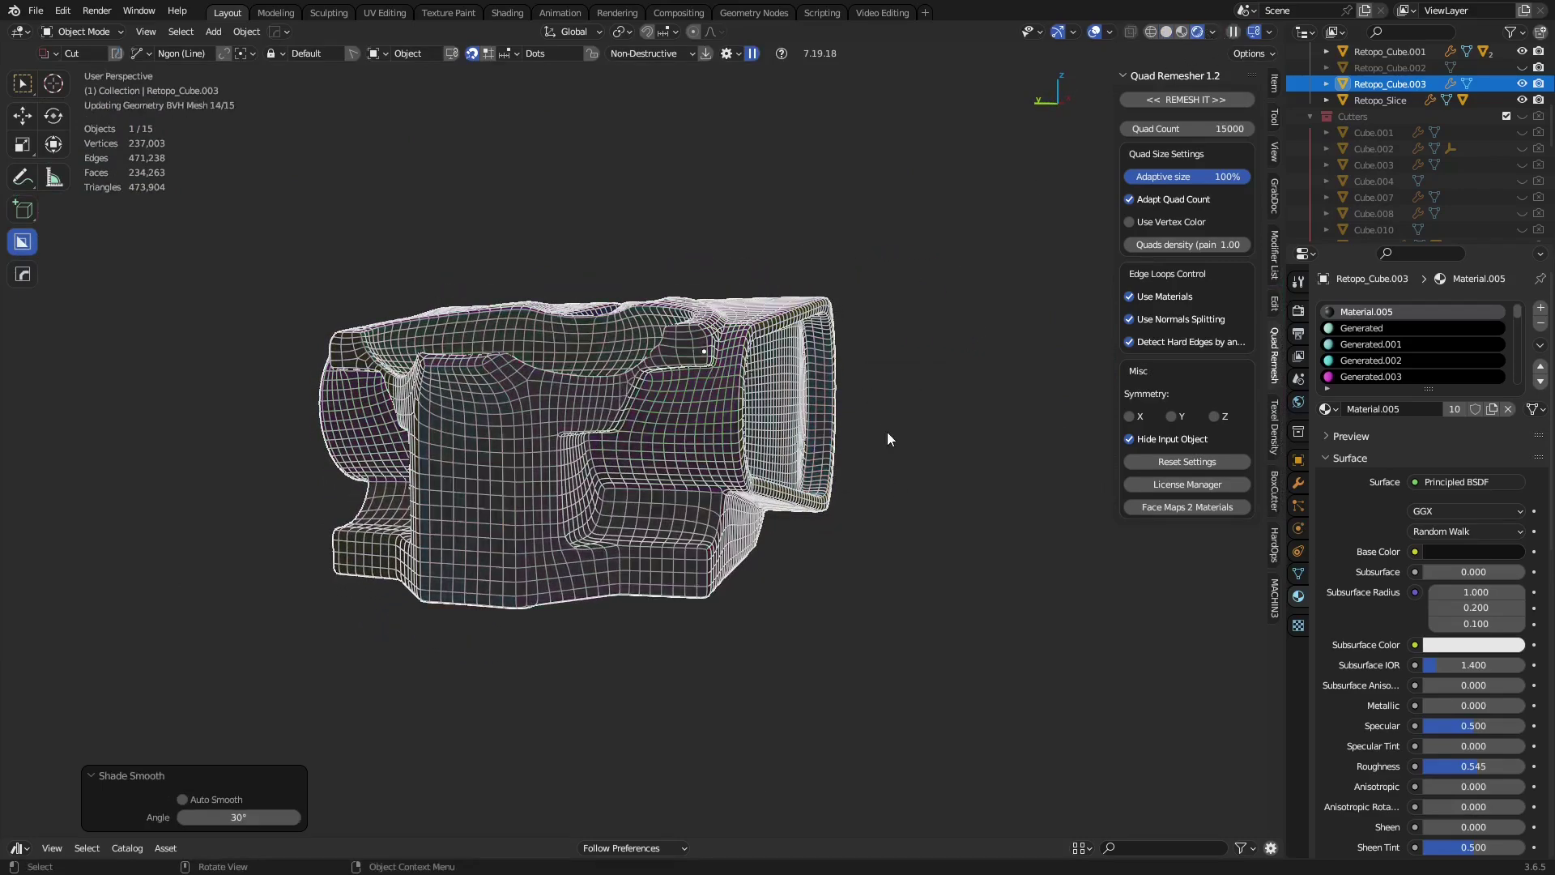
key(alt+z)
key(alt+w)
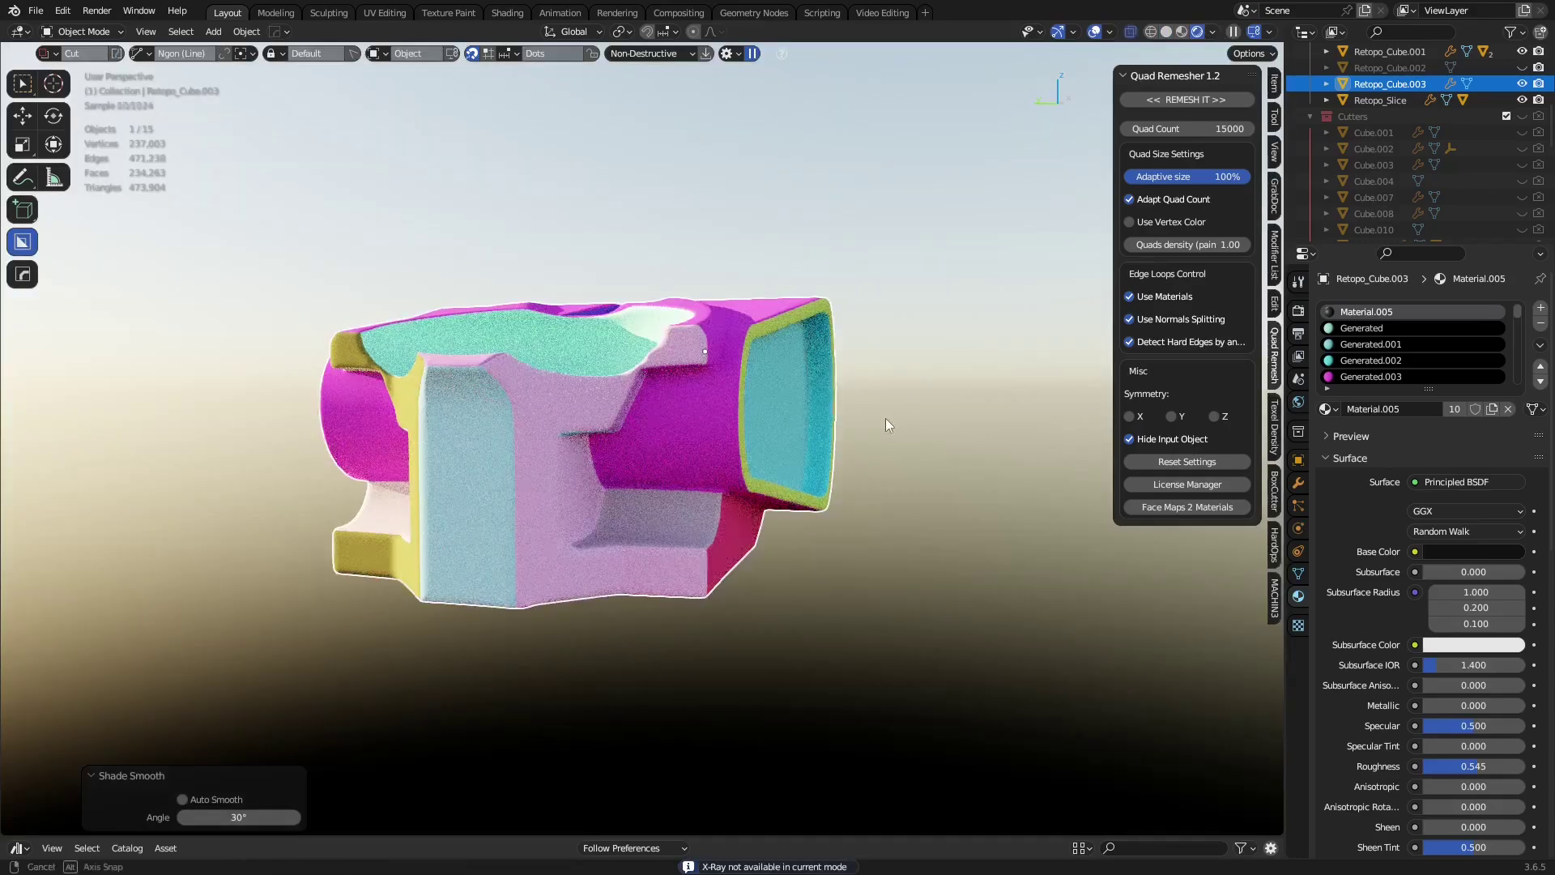
middle_drag(886, 418, 776, 513)
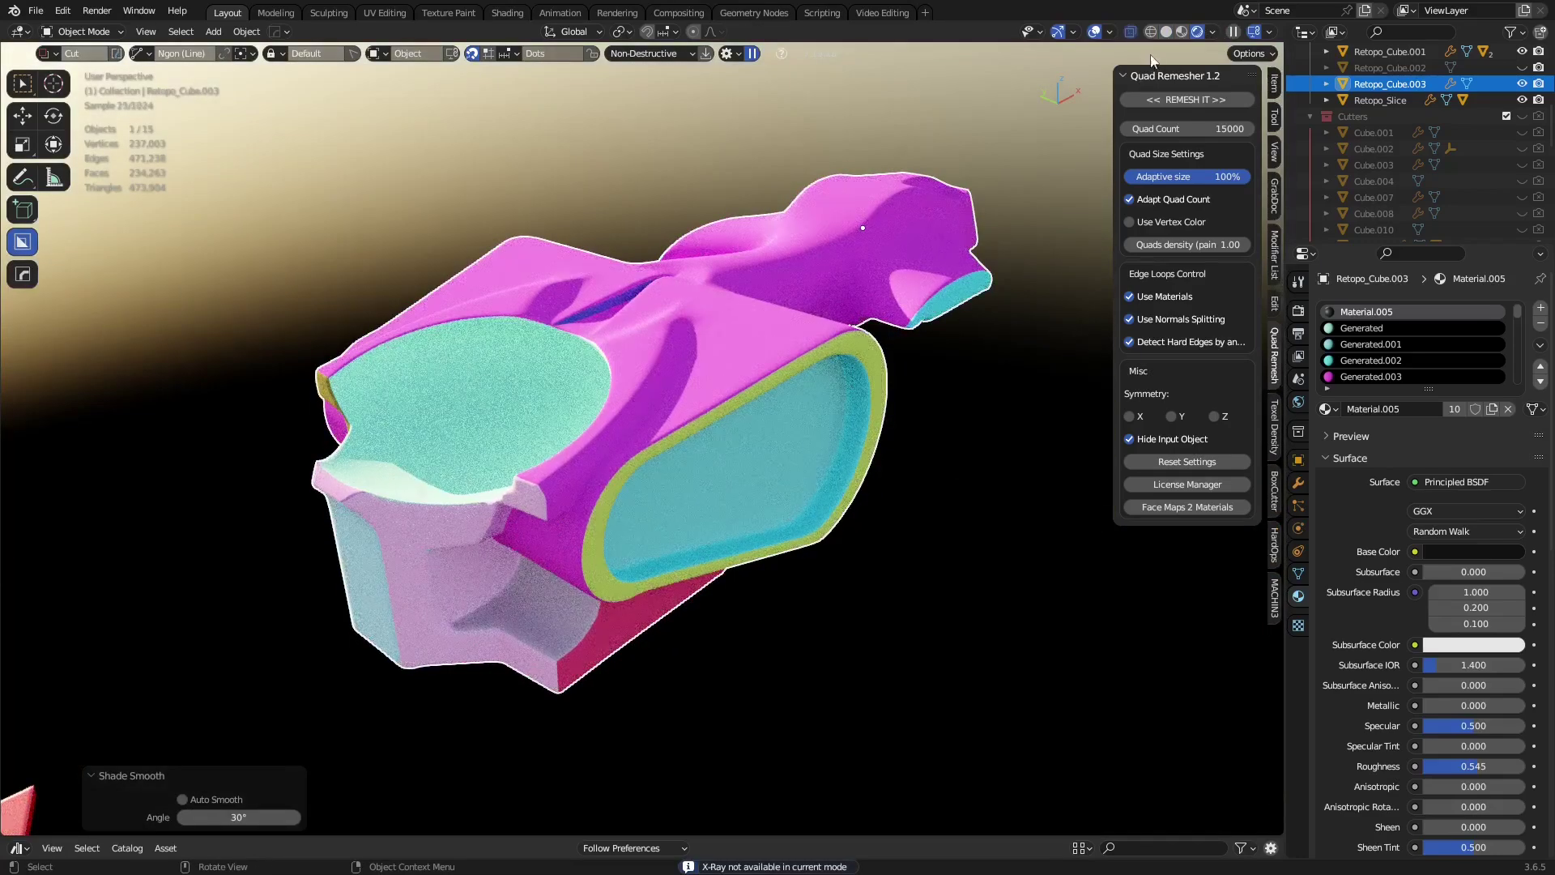
Return the viewport to solid shading, hide the fuselage's wireframe and clear the selection.
click(1183, 32)
key(alt+w)
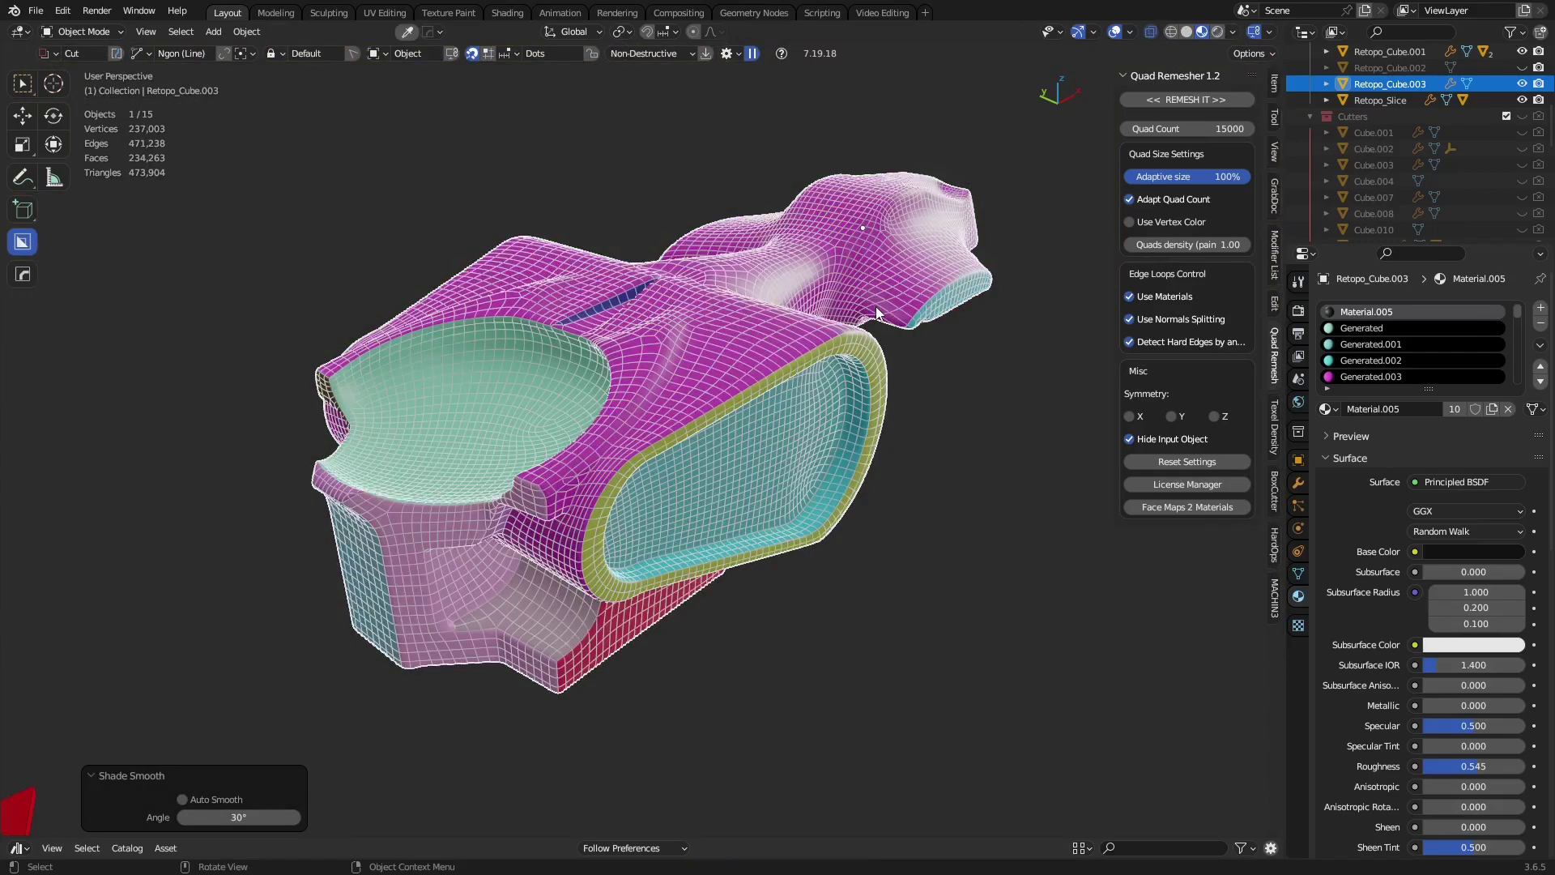
key(alt+w)
click(1188, 32)
click(925, 452)
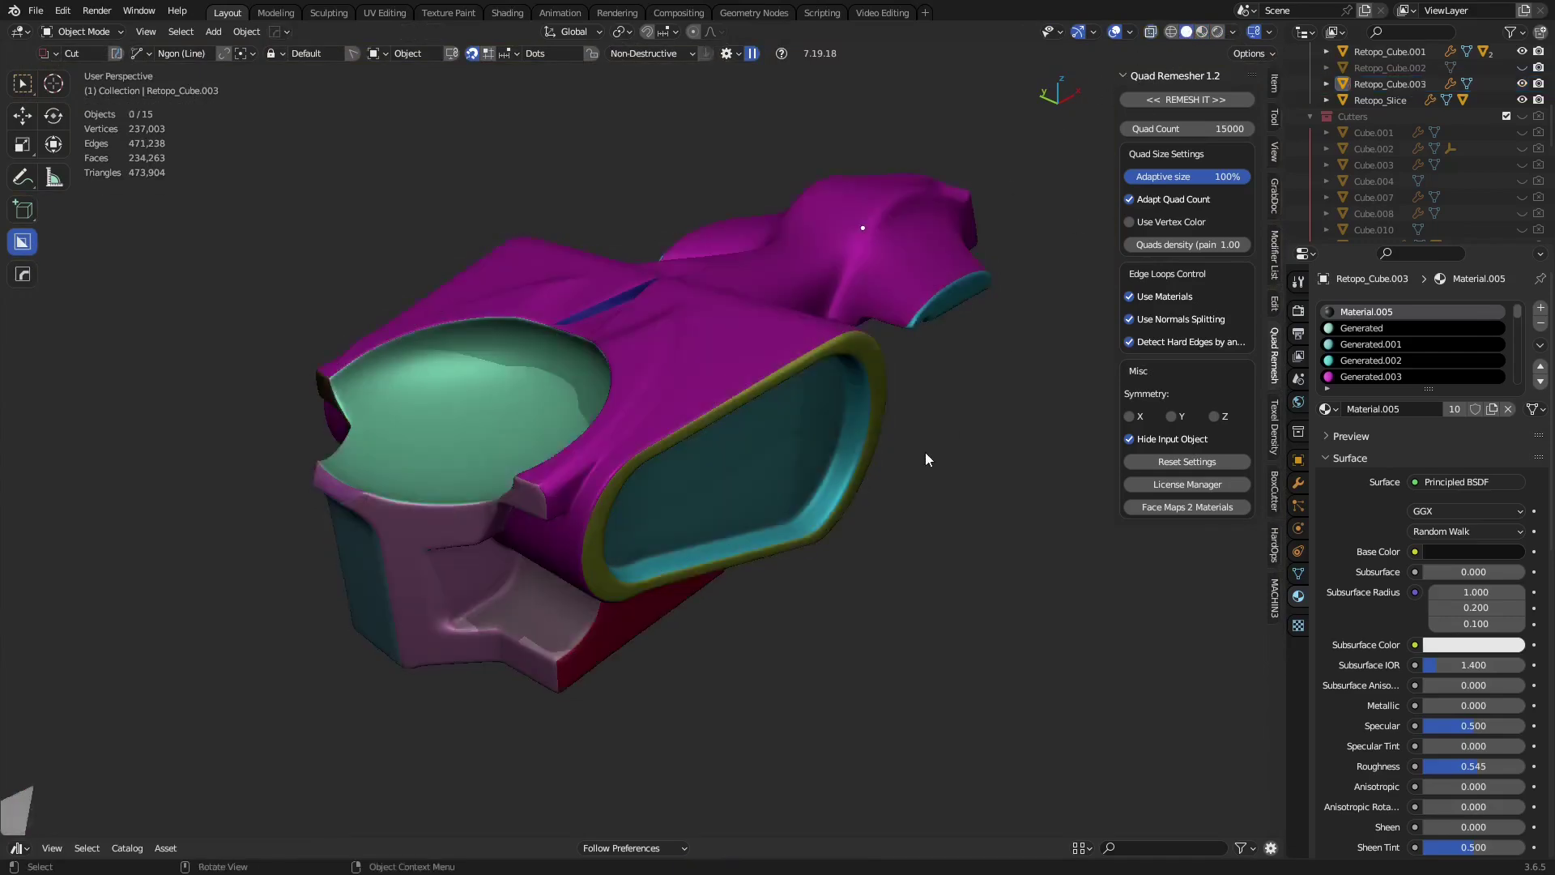
Set the solid viewport colour to Single and select the fuselage.
middle_drag(925, 452, 624, 469)
key(alt+w)
key(alt+w)
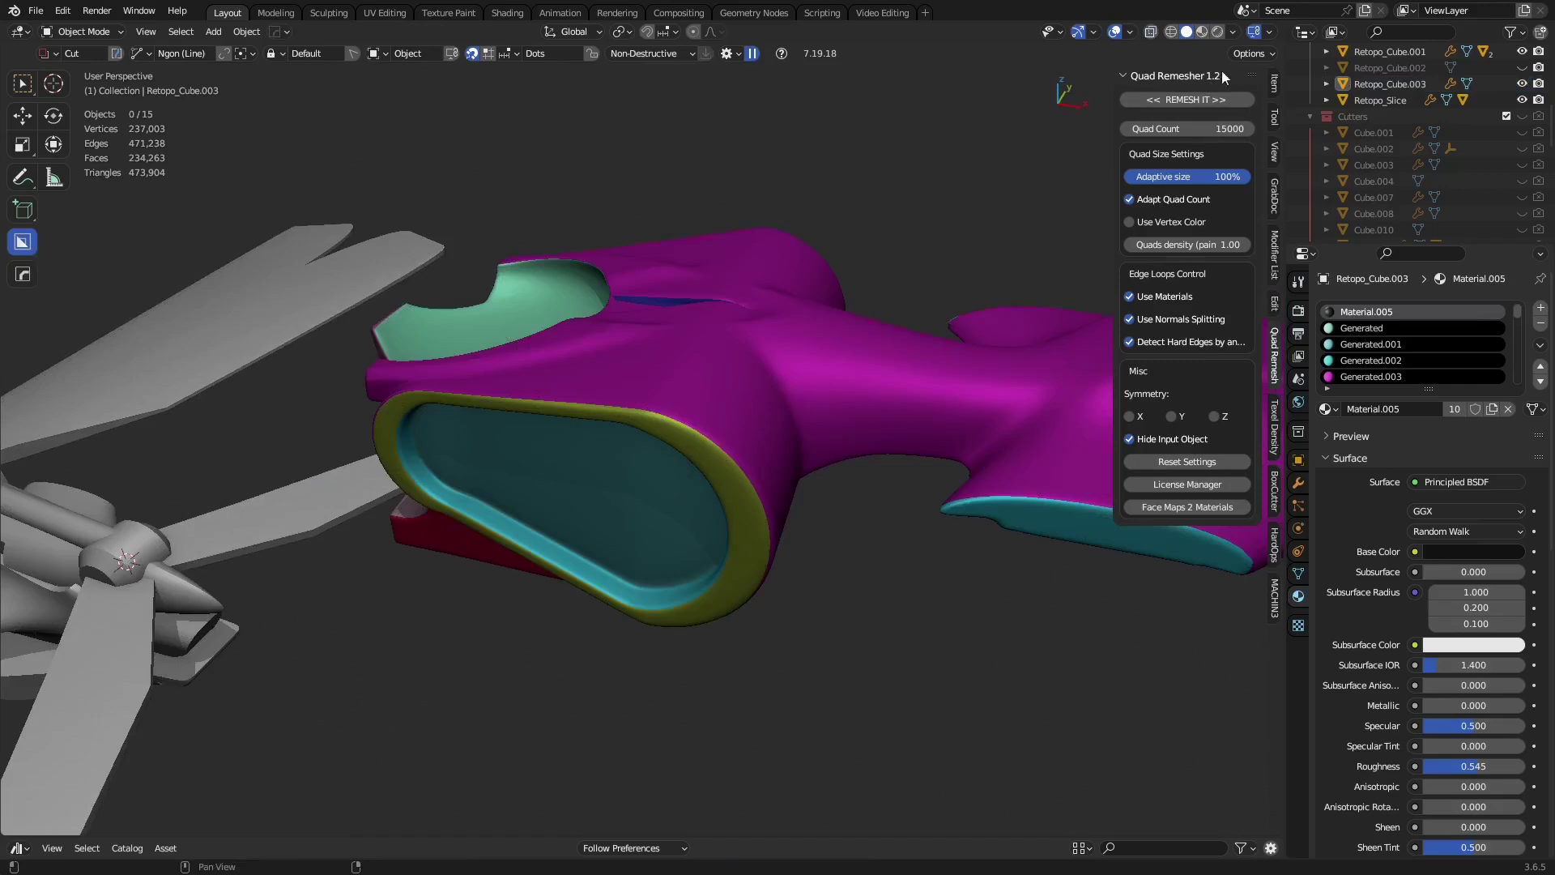
click(1235, 31)
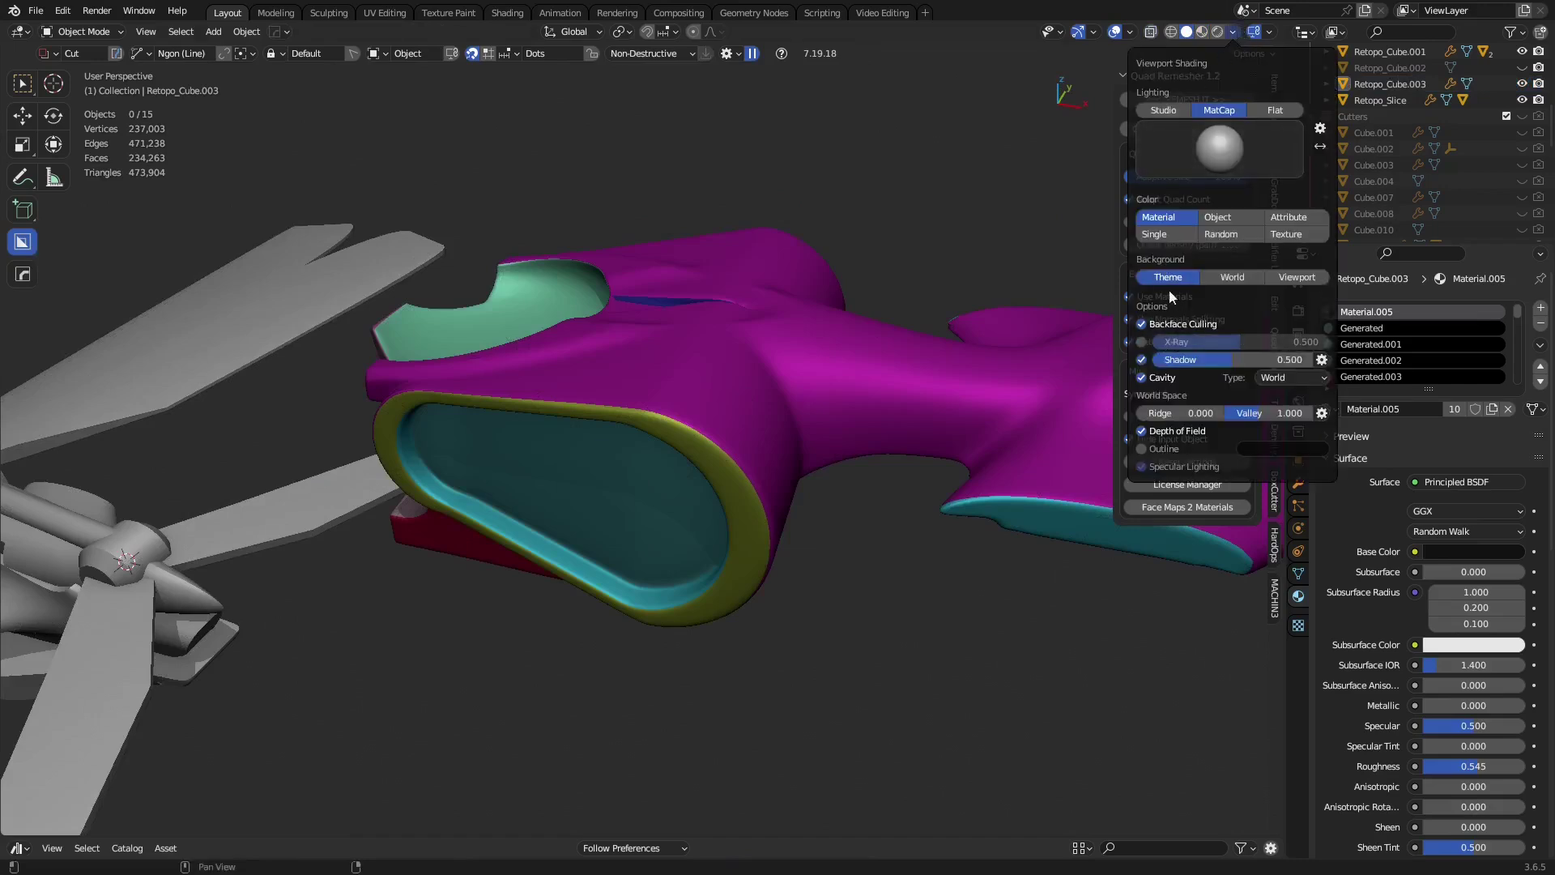
click(1156, 234)
shift+middle_drag(875, 413, 765, 421)
click(765, 423)
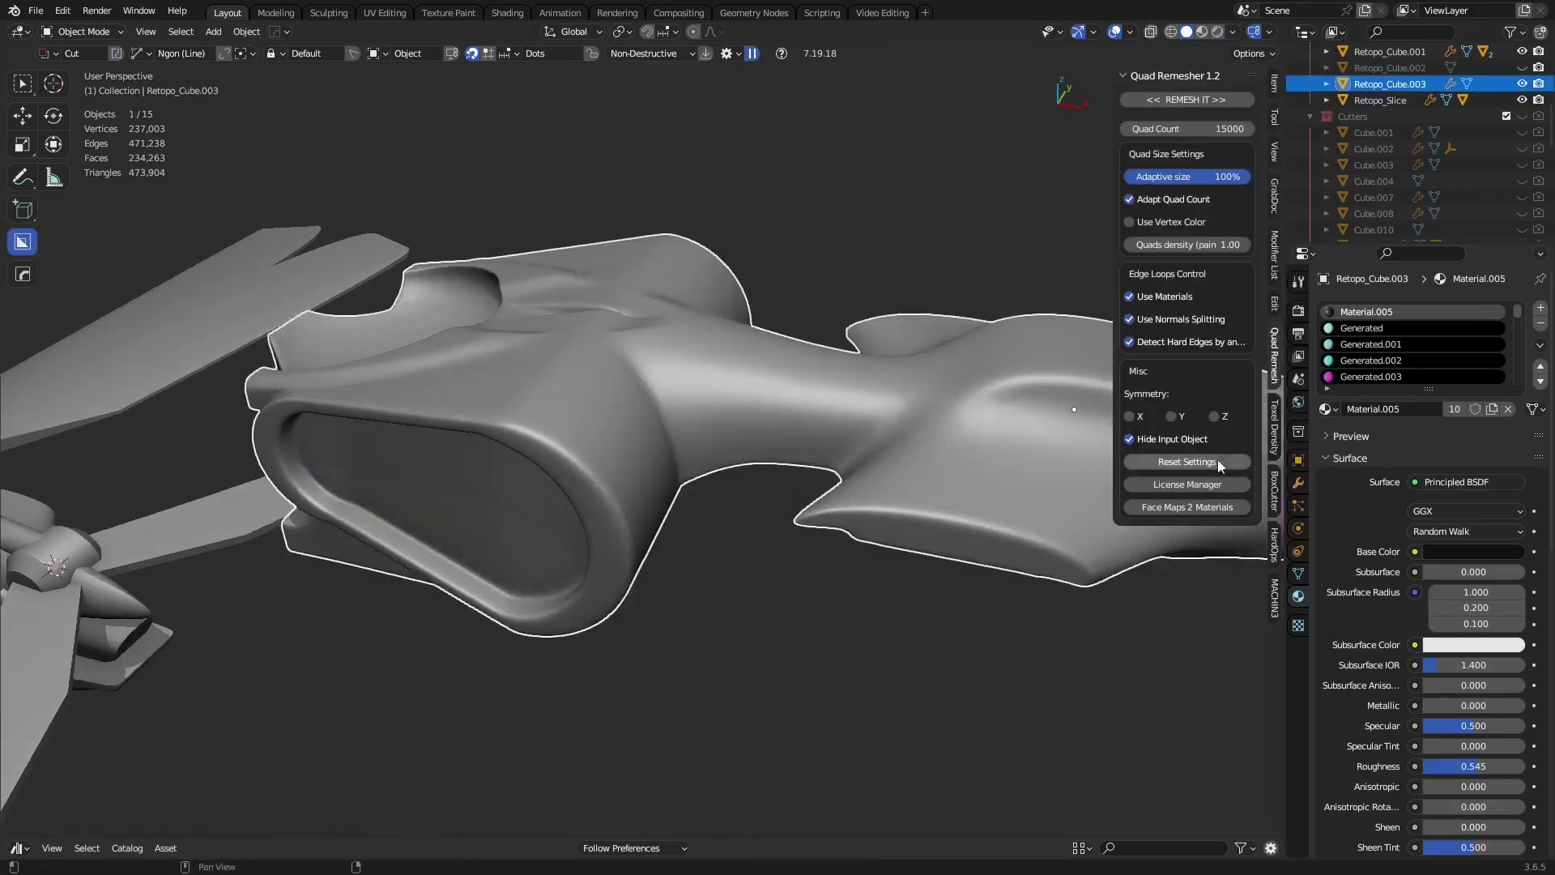
Show the fuselage's modifiers and shade it smooth with Auto Smooth at 30°.
click(1296, 483)
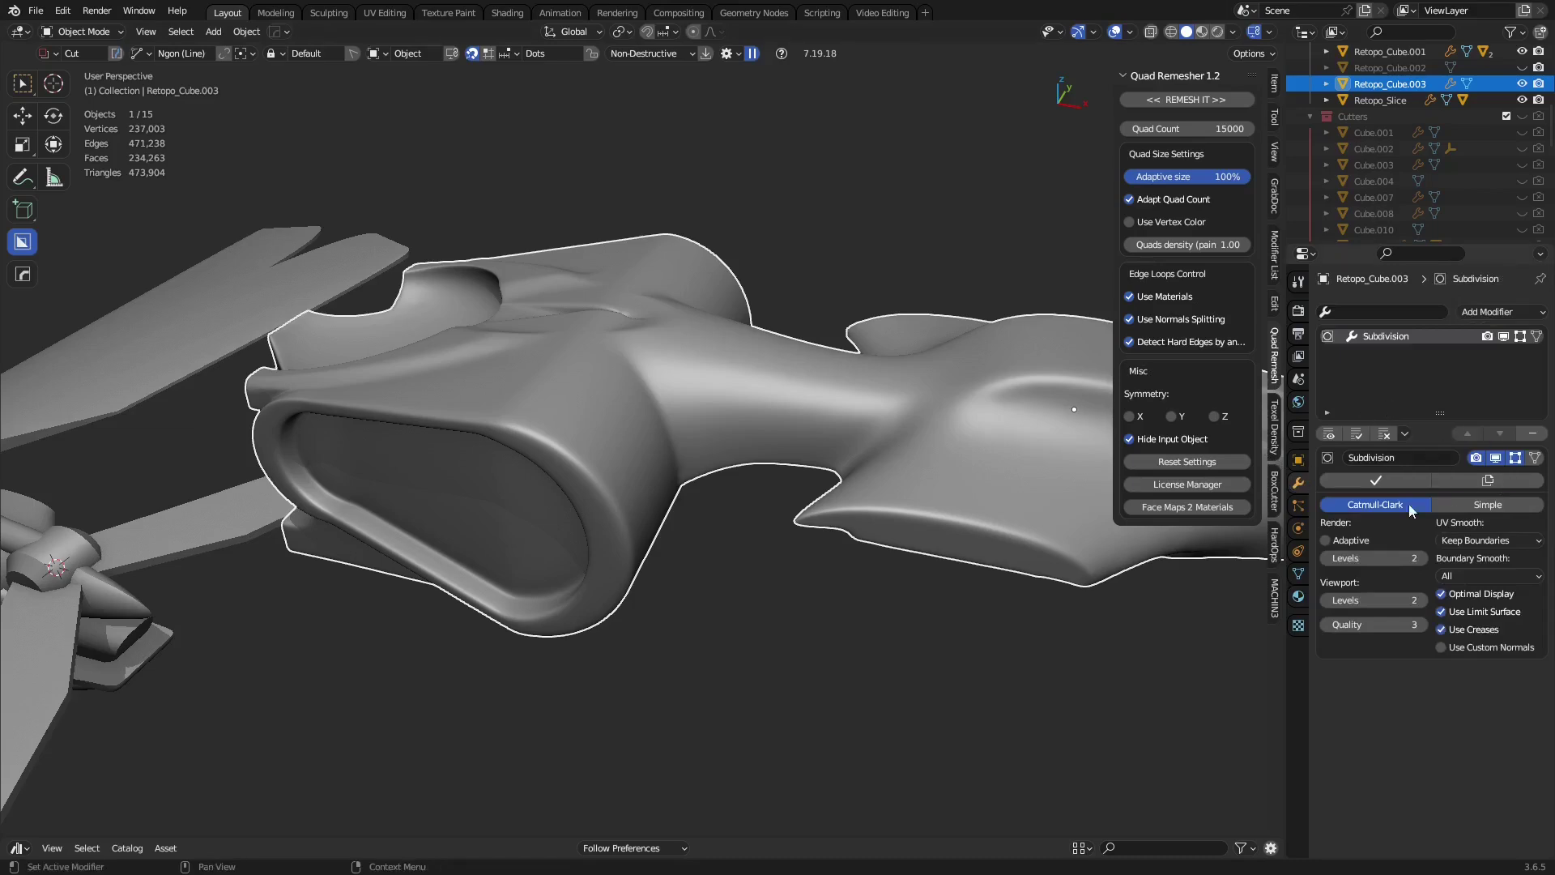
middle_drag(561, 499, 624, 528)
scroll(557, 397, up, 3)
shift+middle_drag(557, 397, 769, 330)
right_click(755, 459)
click(733, 470)
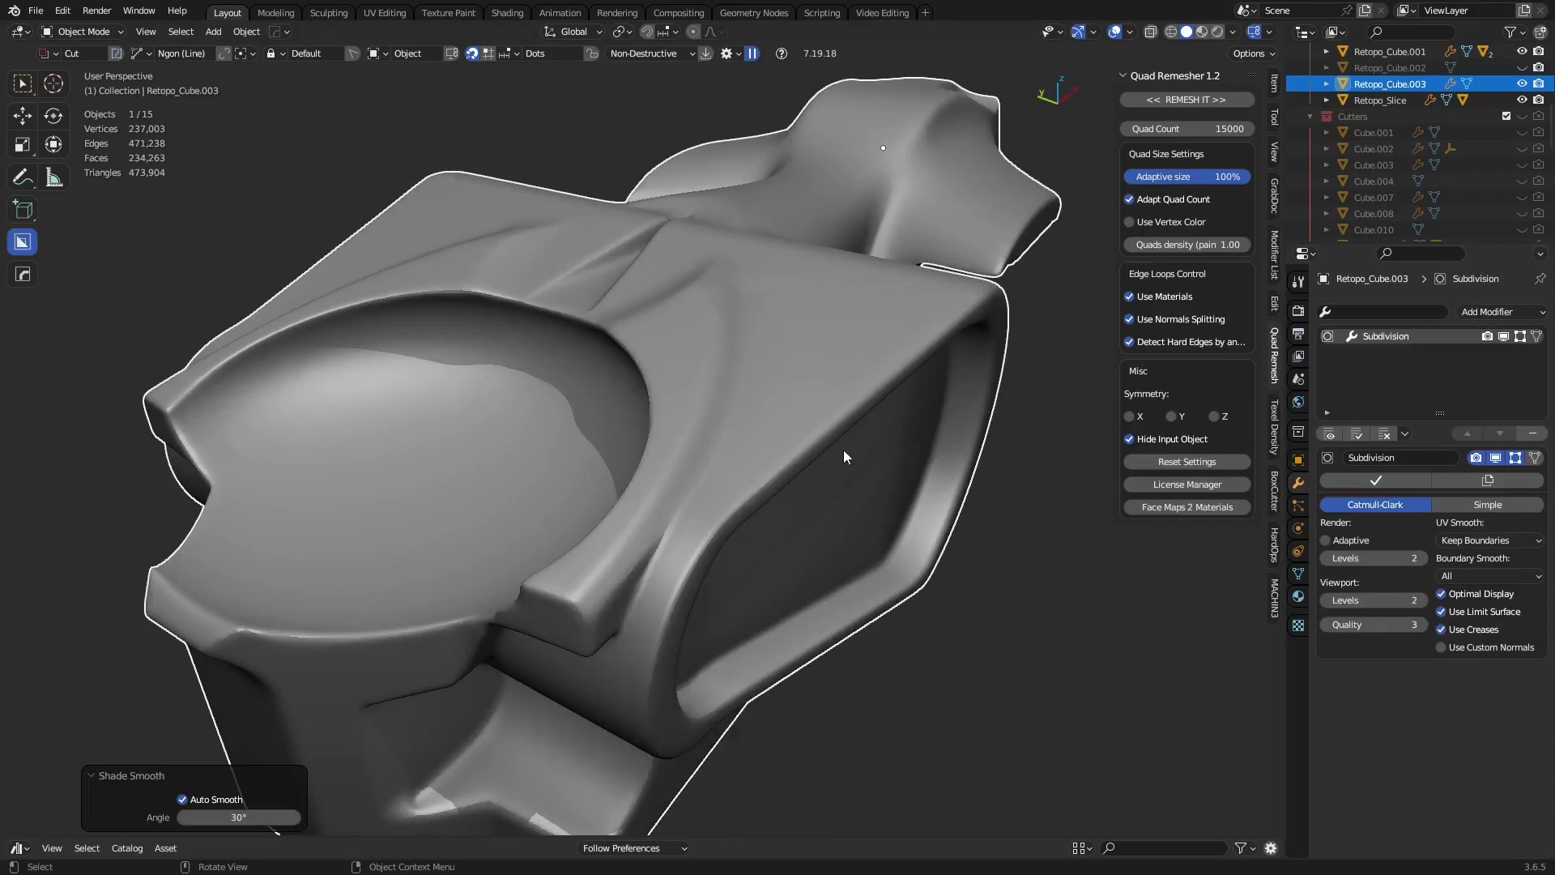
Display the fuselage's wireframe and check its base mesh in Edit Mode, returning to Object Mode.
key(ctrl+Tab)
key(Escape)
key(shift+w)
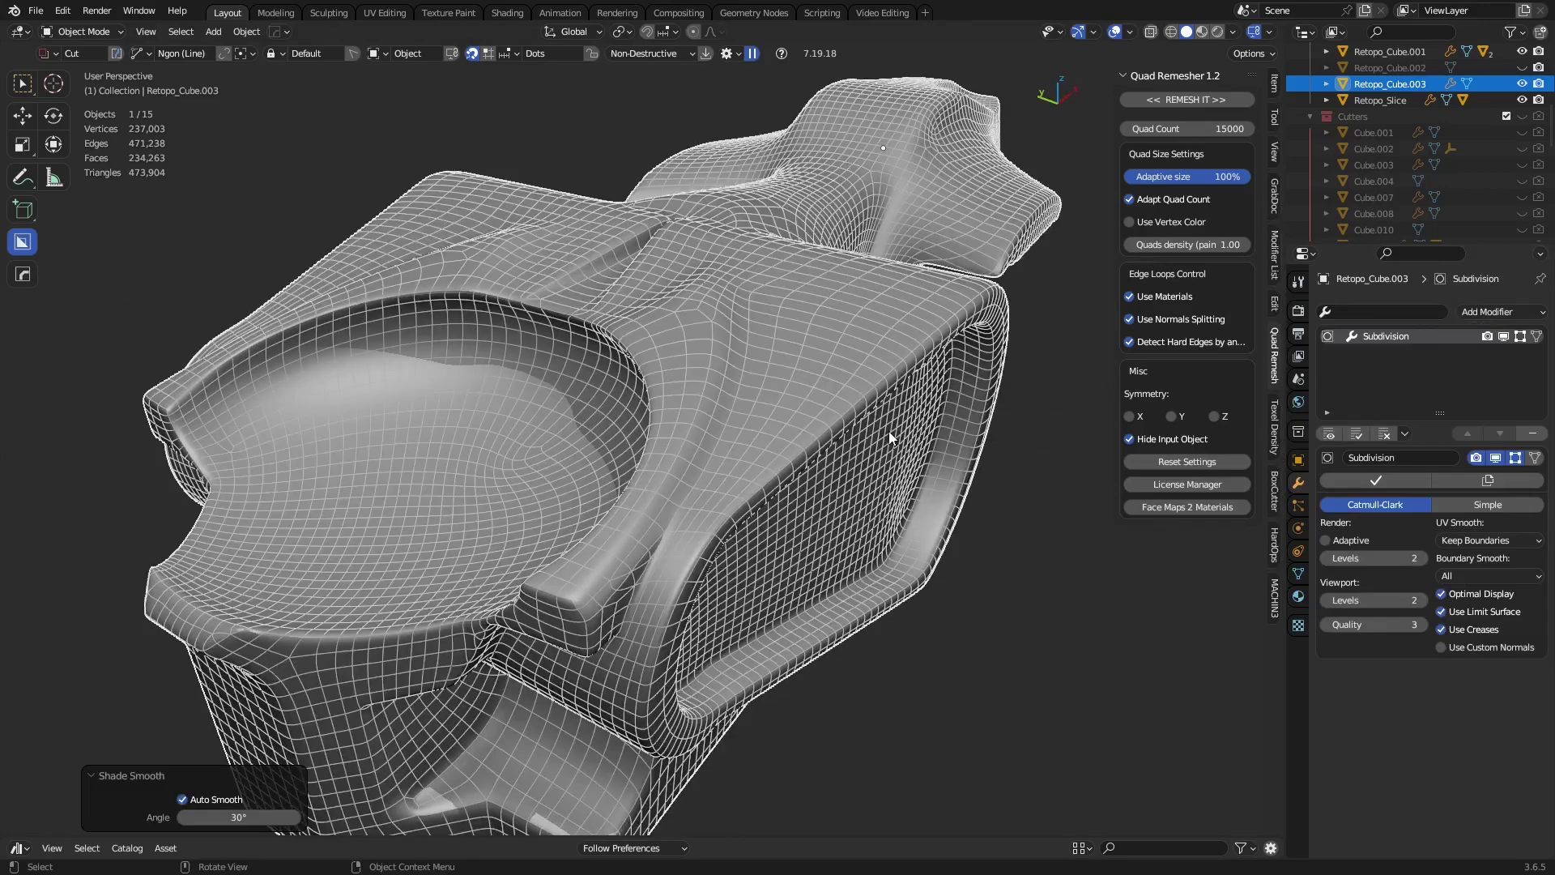
key(ctrl+Tab)
click(1005, 436)
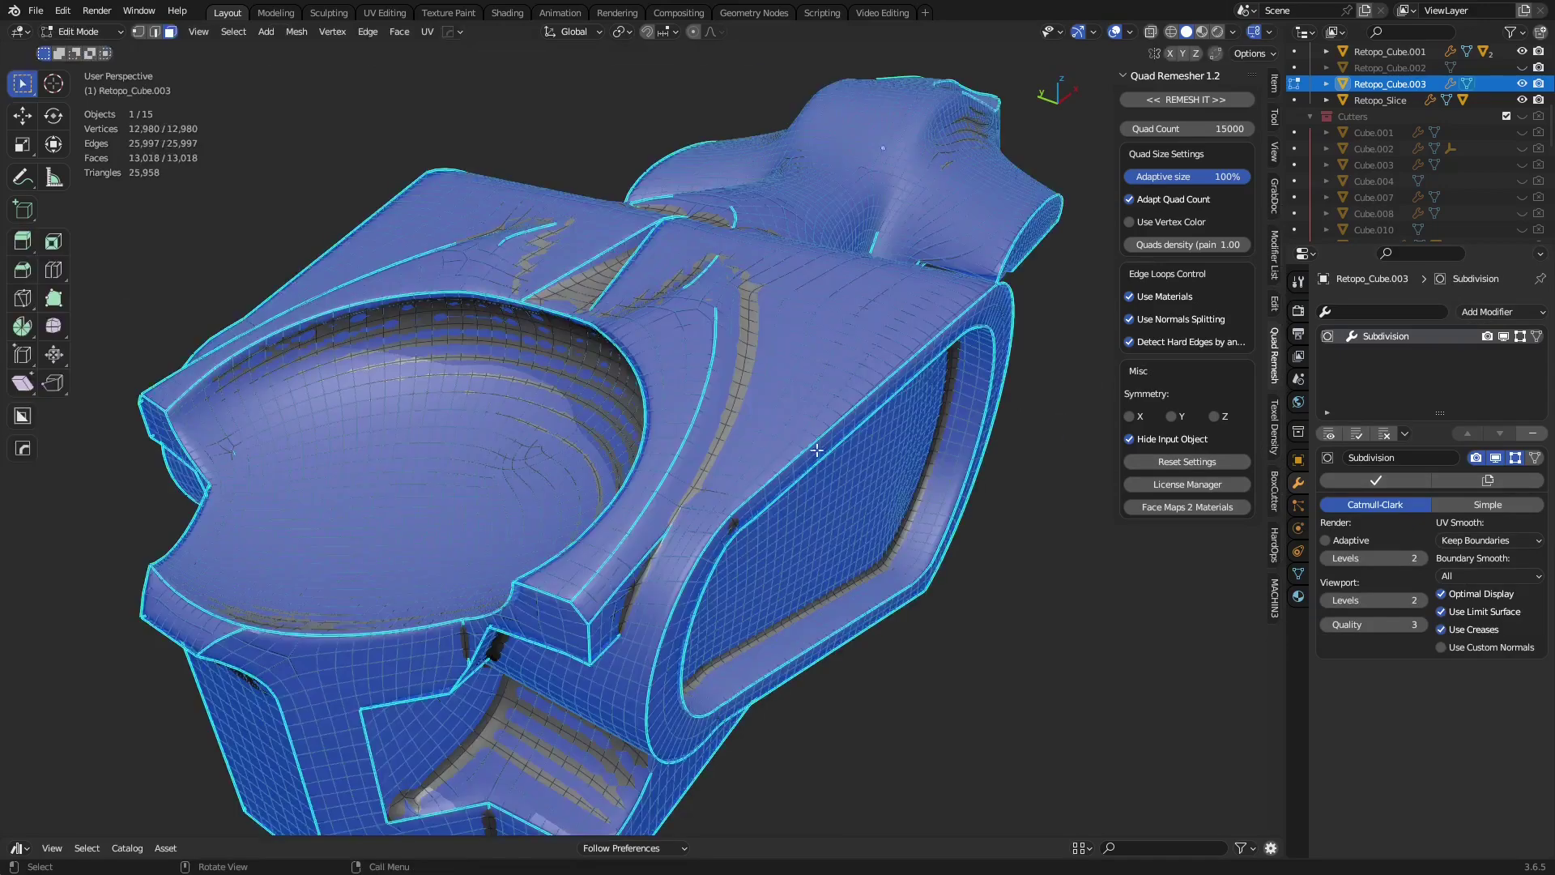
key(ctrl+Tab)
click(819, 515)
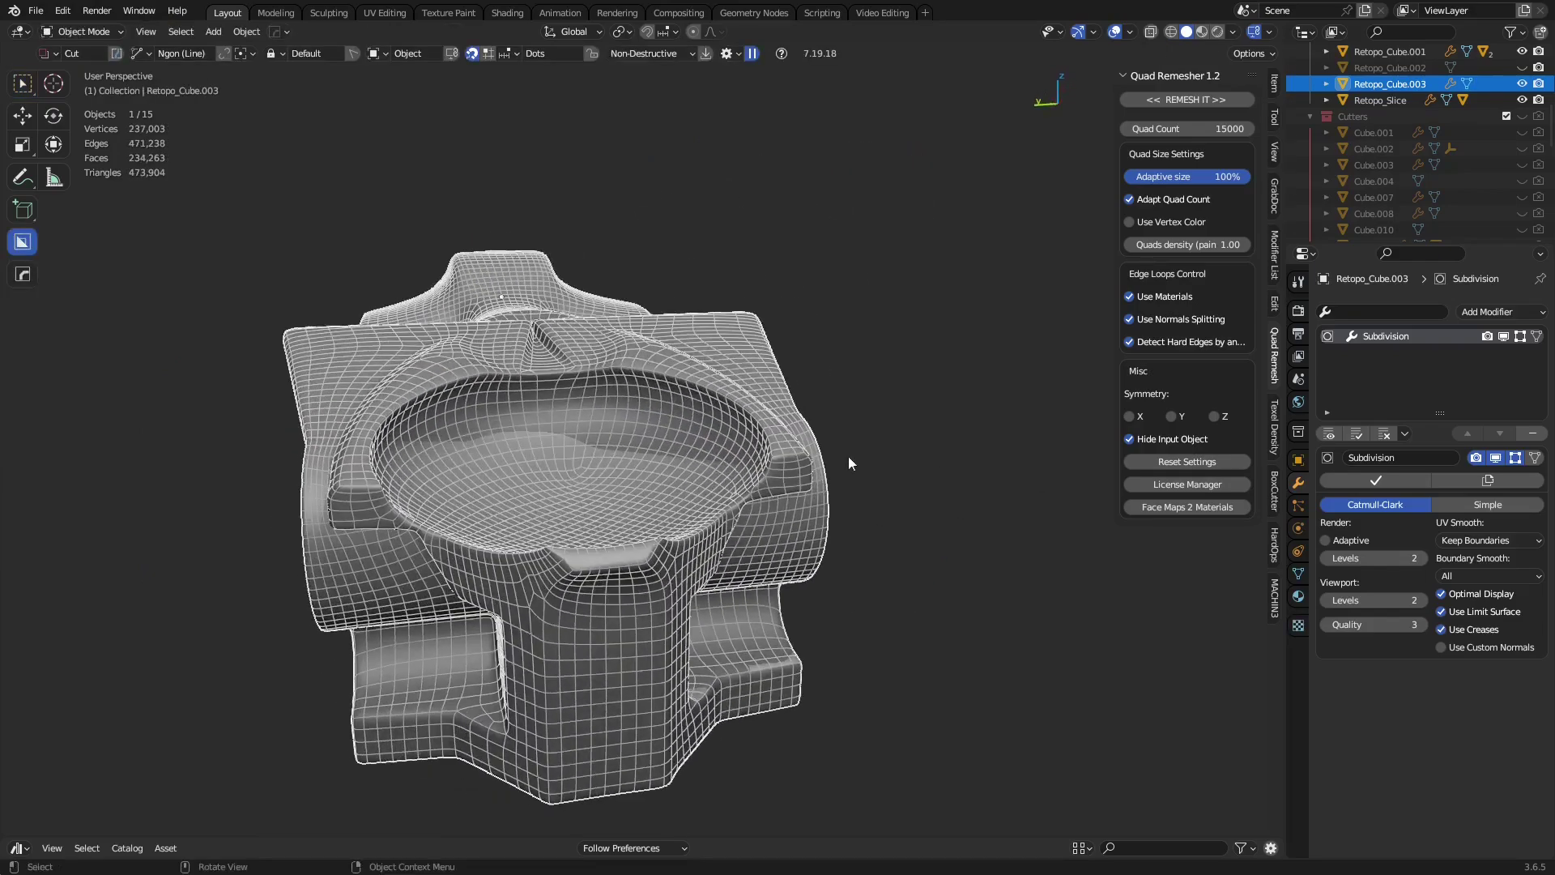
Deselect all of the fuselage's faces in Edit Mode and show its colours in Material Preview shading.
key(ctrl+Tab)
click(794, 480)
key(alt+a)
middle_drag(792, 518, 920, 490)
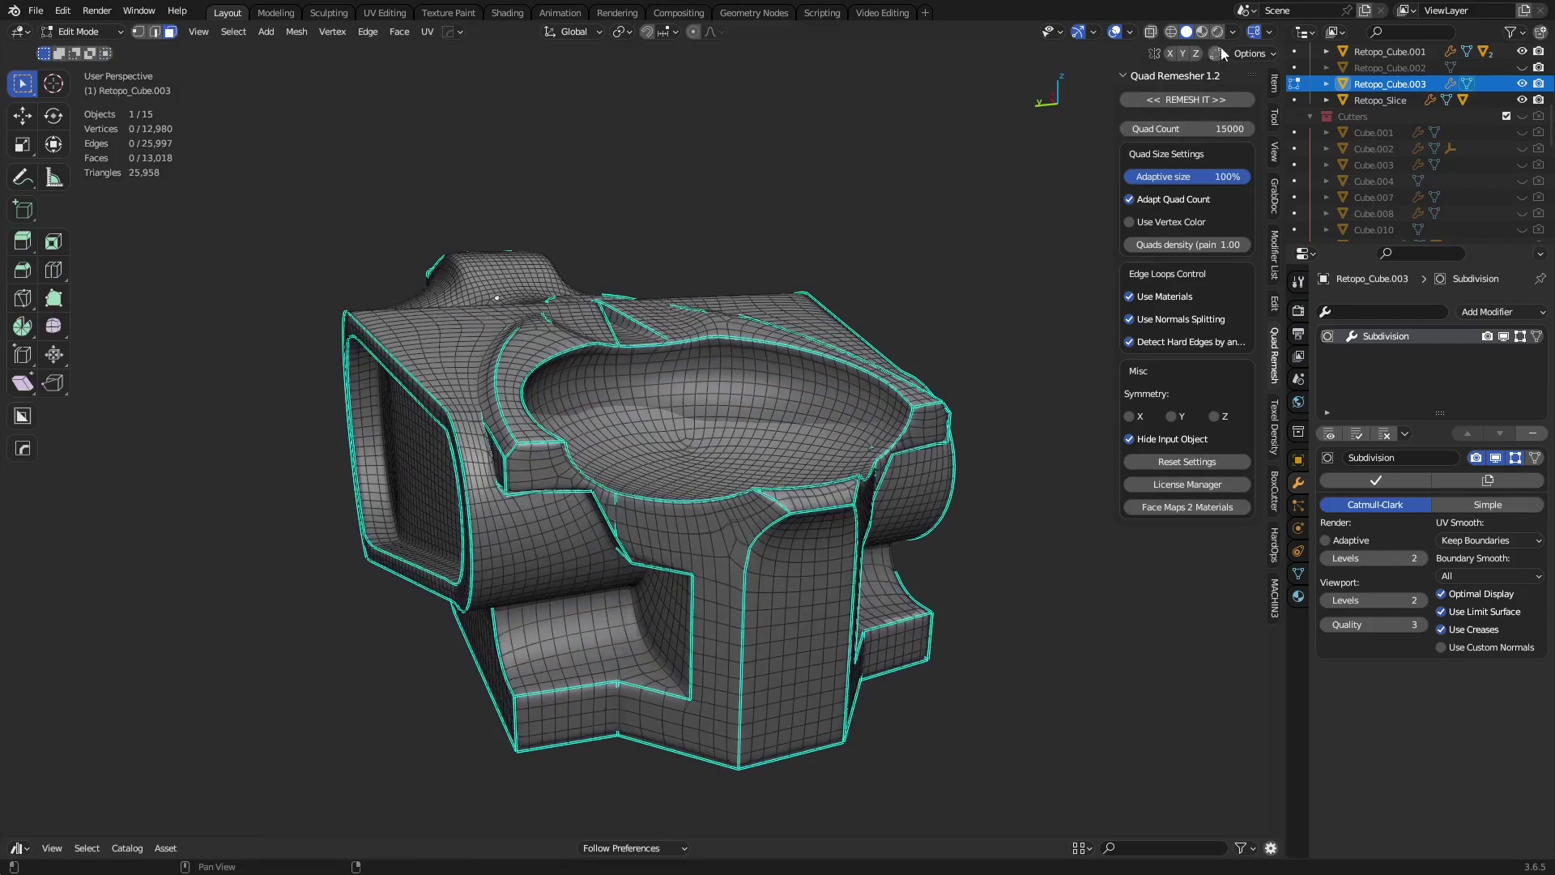
key(z)
click(899, 385)
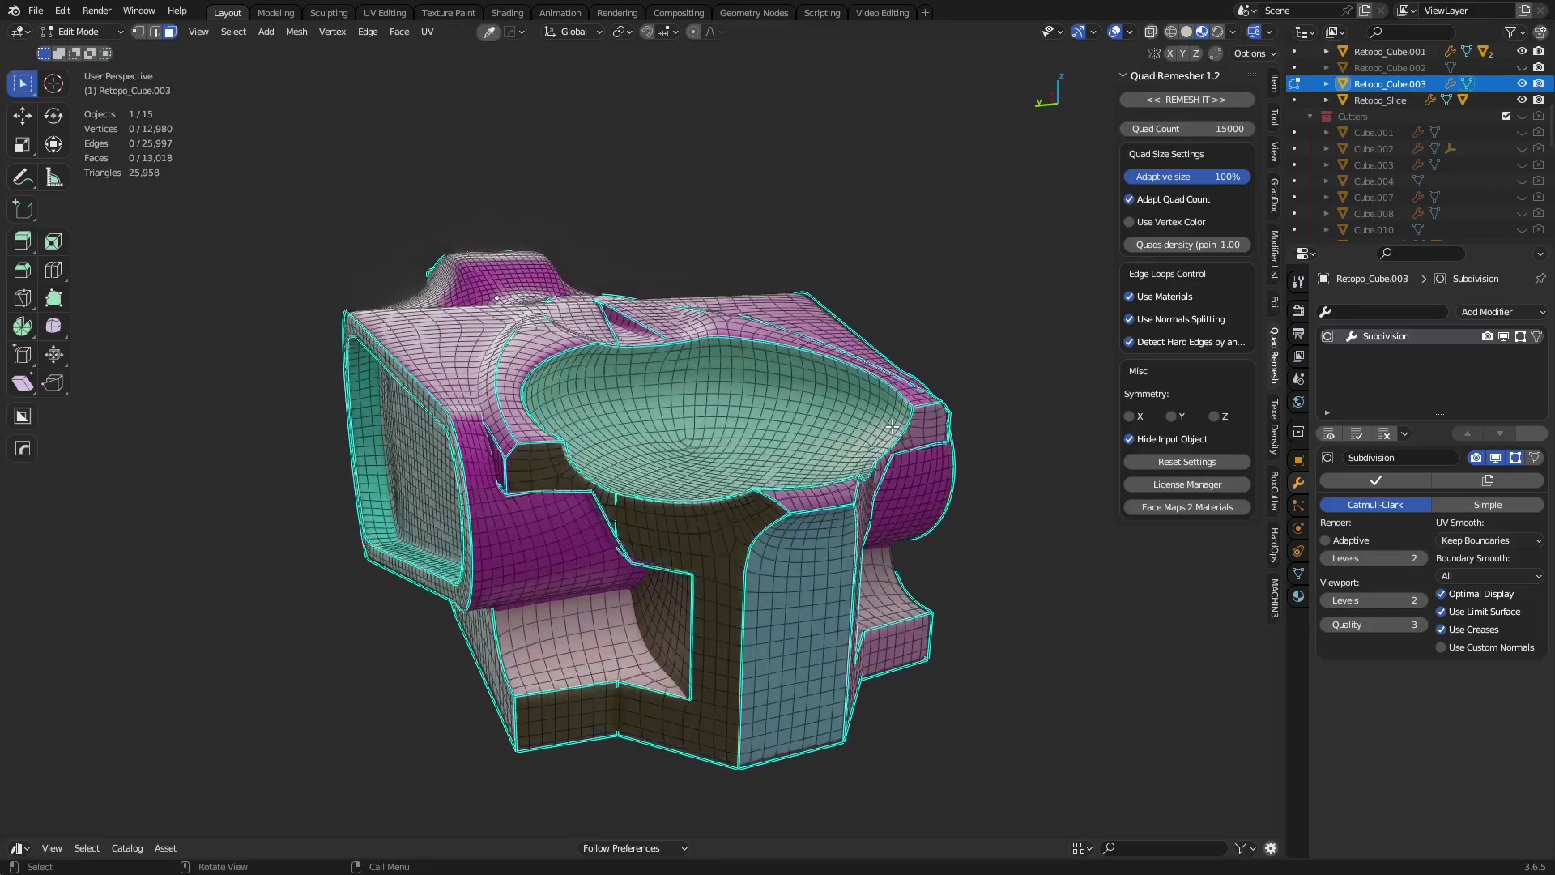
Return the fuselage to Object Mode and hide its wireframe.
key(ctrl+Tab)
click(781, 430)
key(shift+w)
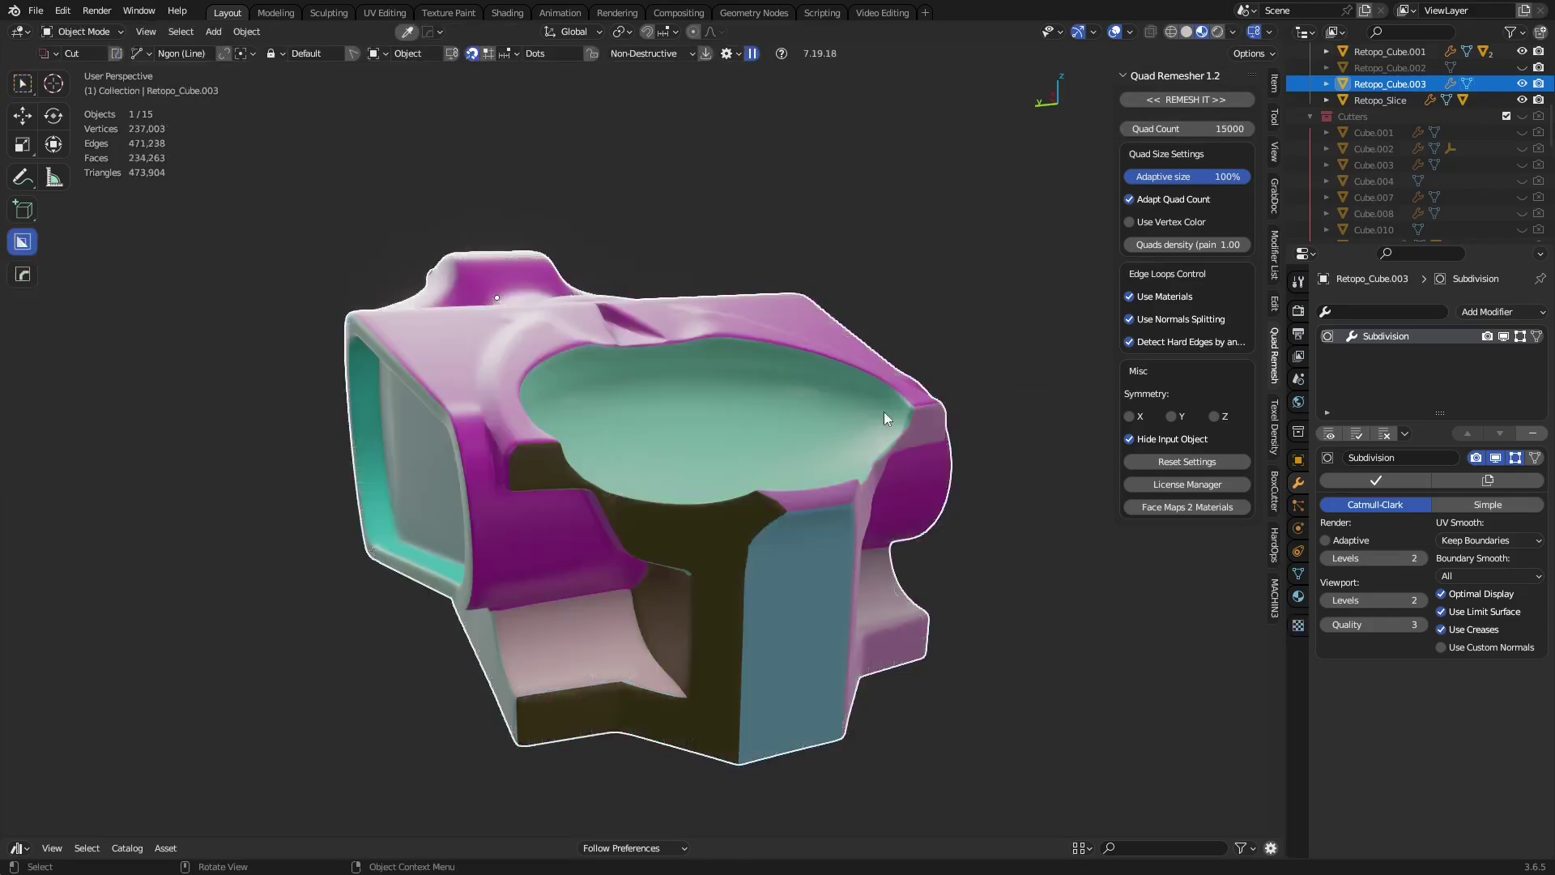
Show the wireframe again and remesh the fuselage with Y symmetry at a quad count of 15000.
middle_drag(883, 412, 849, 416)
key(shift+w)
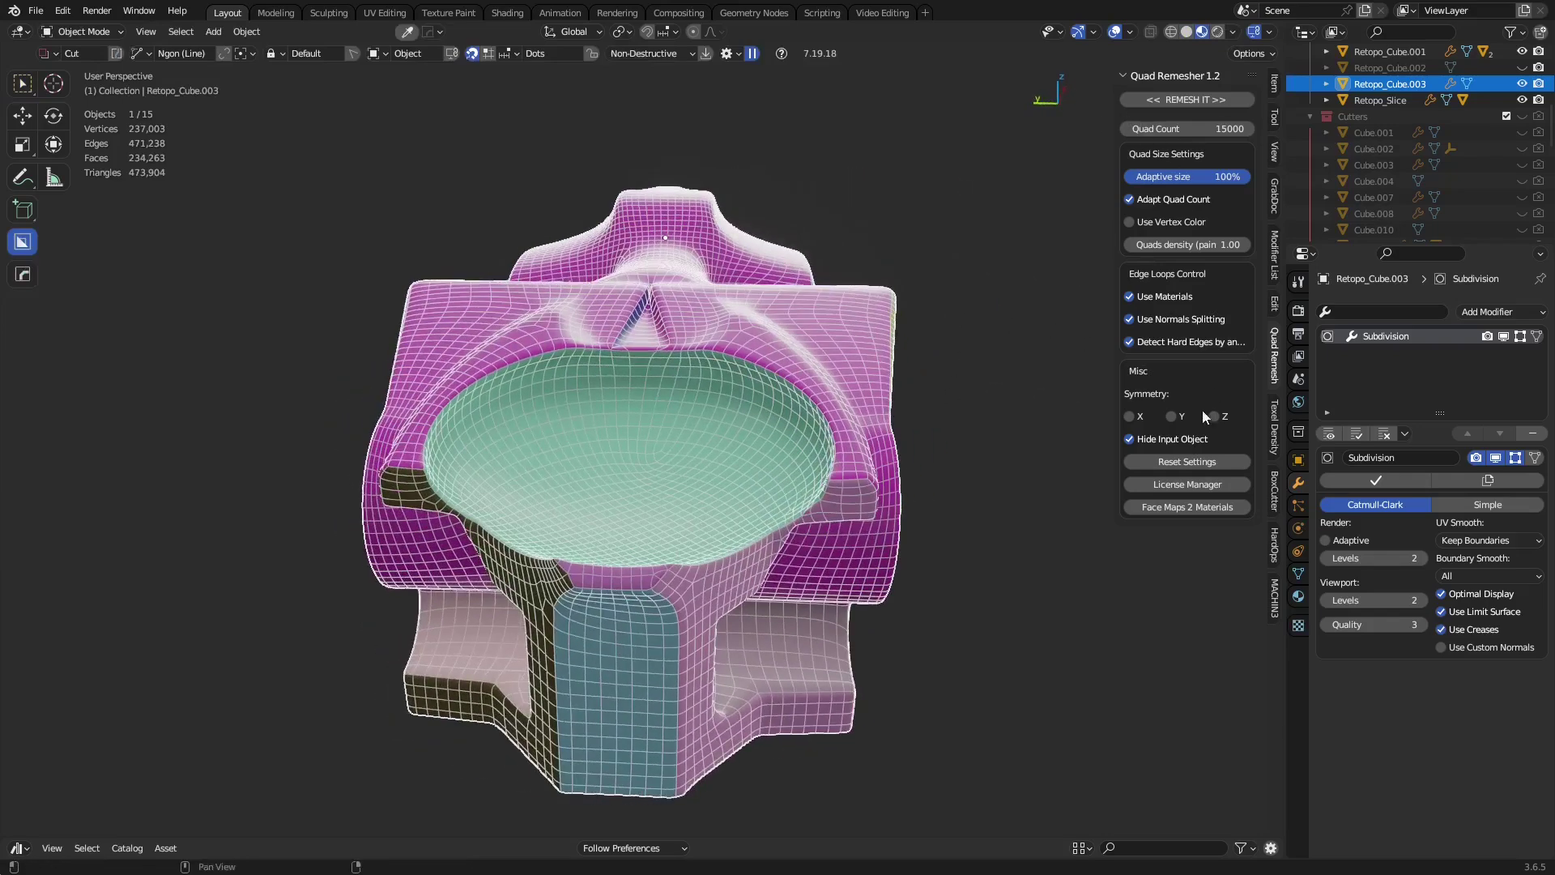
click(1162, 100)
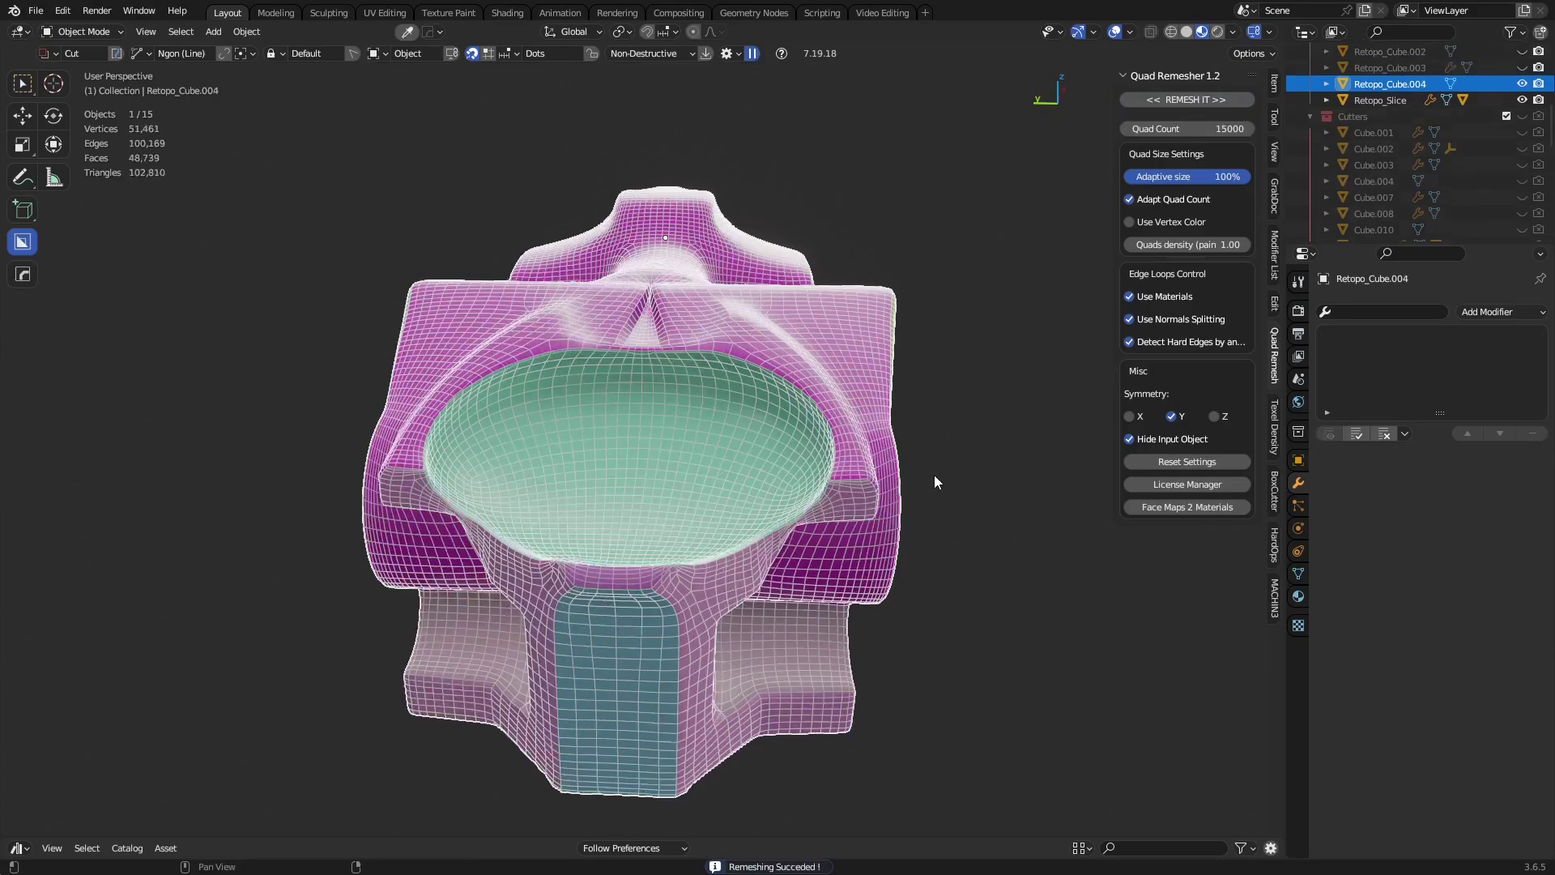
Inspect the symmetric remesh's edge flow along the fuselage's side opening, waist and tail.
middle_drag(954, 459, 680, 470)
shift+middle_drag(680, 470, 703, 549)
scroll(877, 401, up, 4)
scroll(688, 463, down, 6)
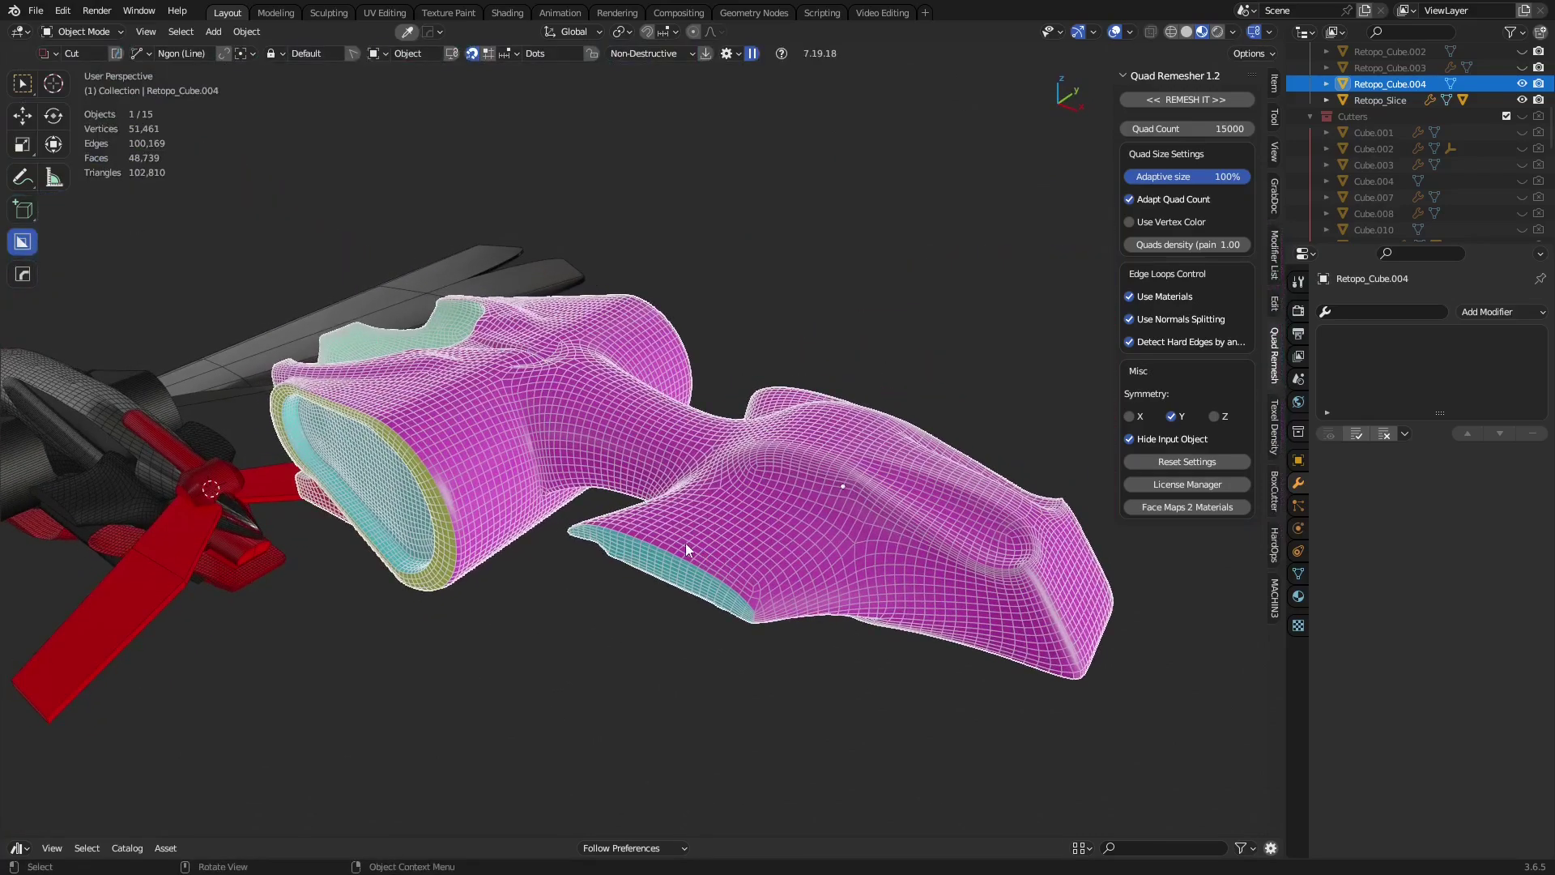